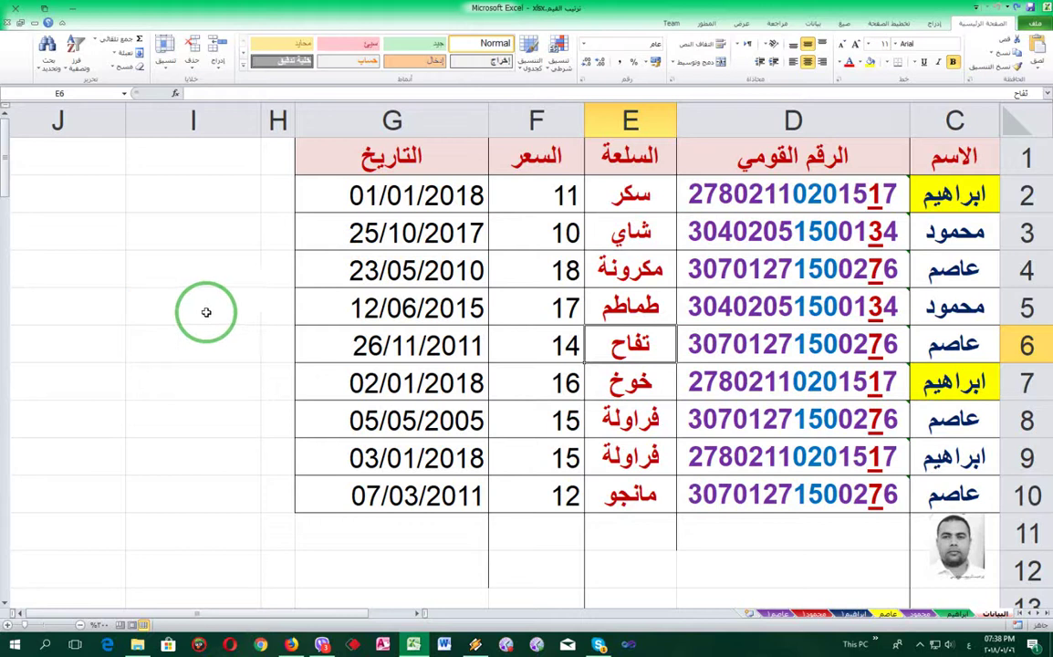
Step through the names on البيانات, then open the ابراهيم sheet with its three rows.
{"action": "key", "text": "Up"}
{"action": "key", "text": "Up"}
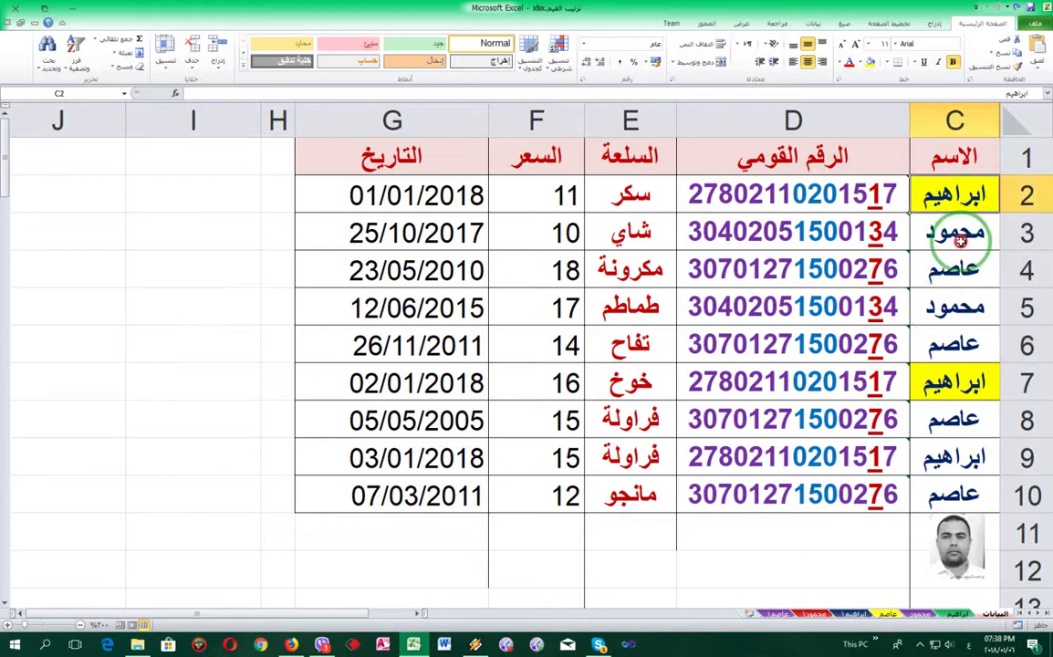
{"action": "key", "text": "Right"}
{"action": "key", "text": "Right"}
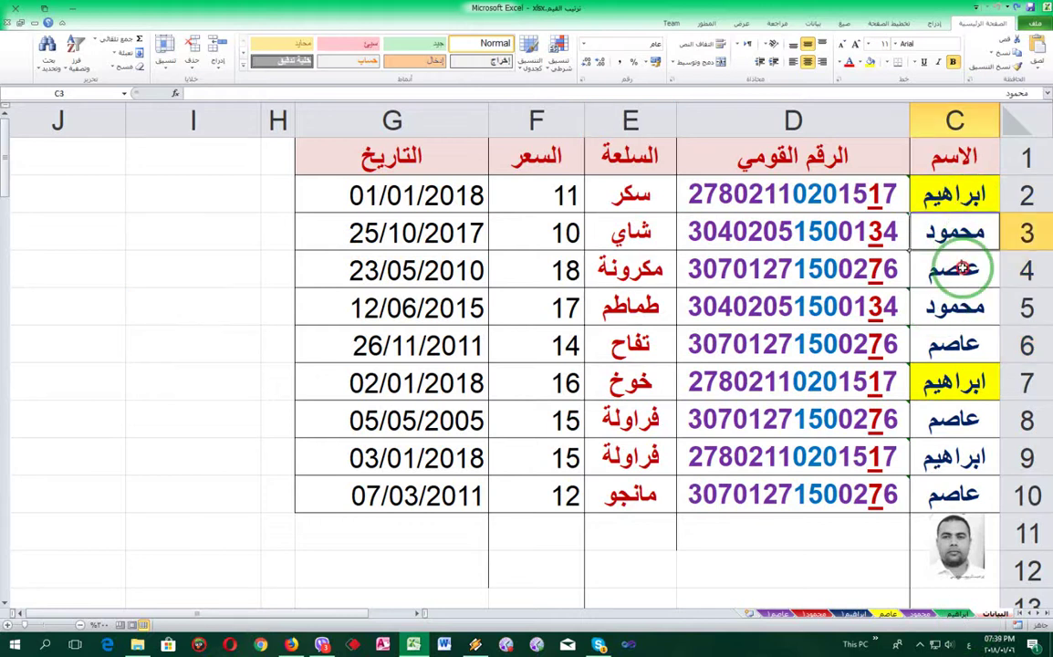
{"action": "key", "text": "Down"}
{"action": "key", "text": "Down"}
{"action": "key", "text": "Down"}
{"action": "key", "text": "Down"}
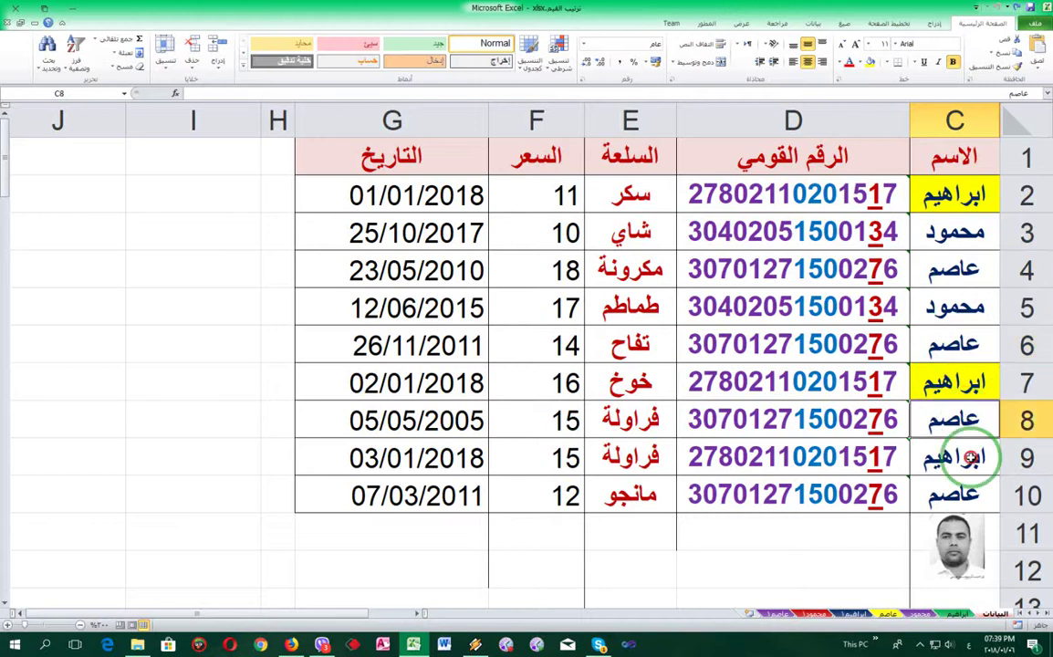
{"action": "key", "text": "Down"}
{"action": "left_click", "coordinate": [960, 617]}
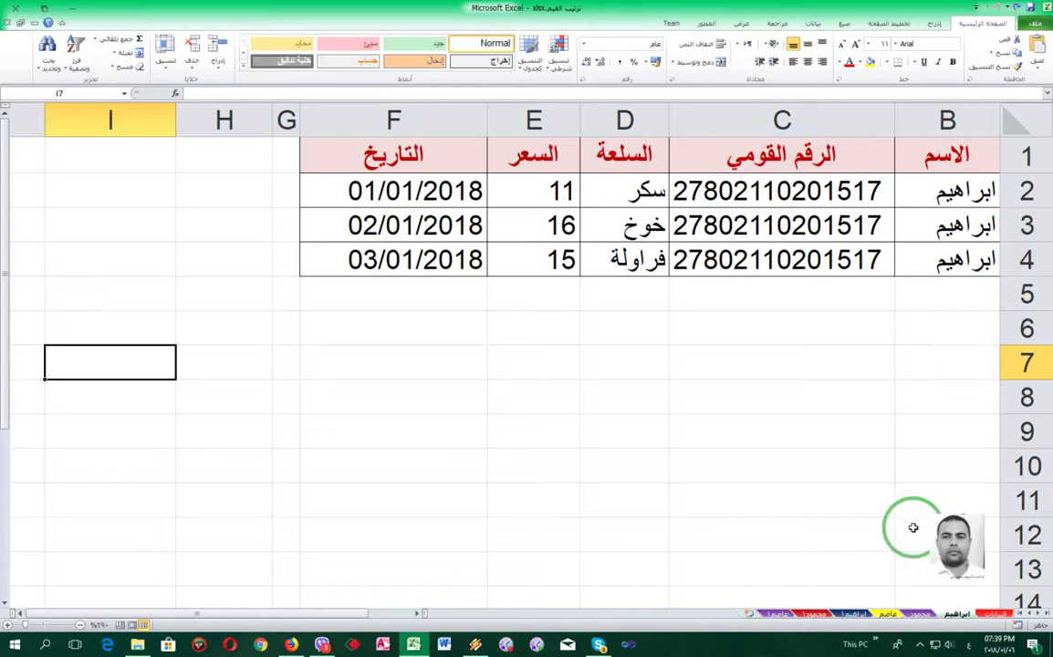
On the عاصم sheet, check the VLOOKUP formula in D4, then return to البيانات.
{"action": "left_click", "coordinate": [889, 614]}
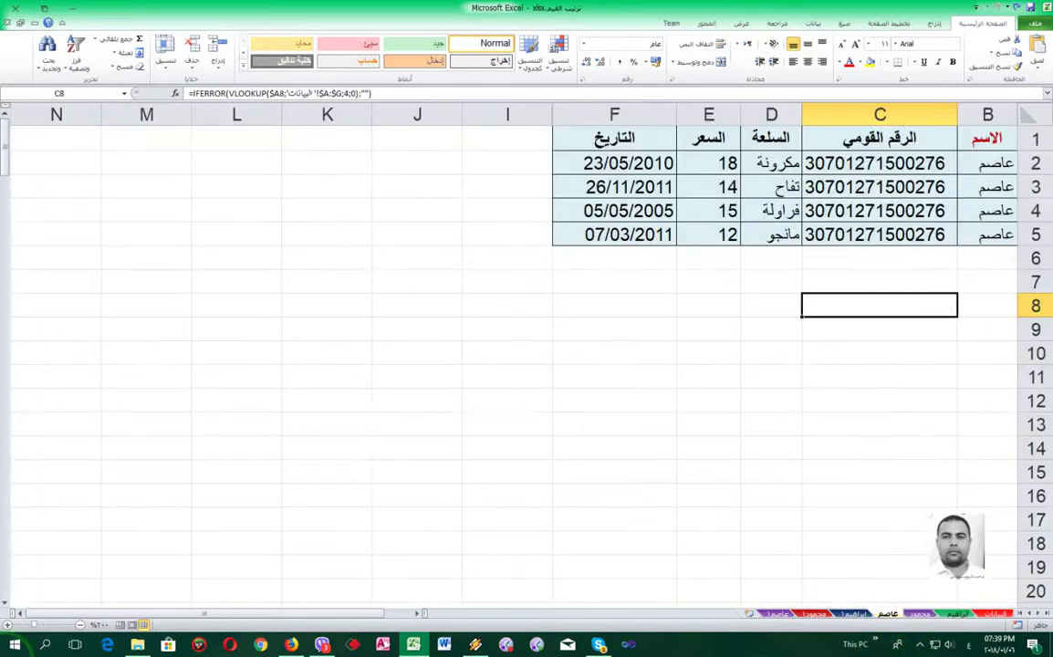
{"action": "scroll", "coordinate": [287, 498], "scroll_direction": "up", "scroll_amount": 2}
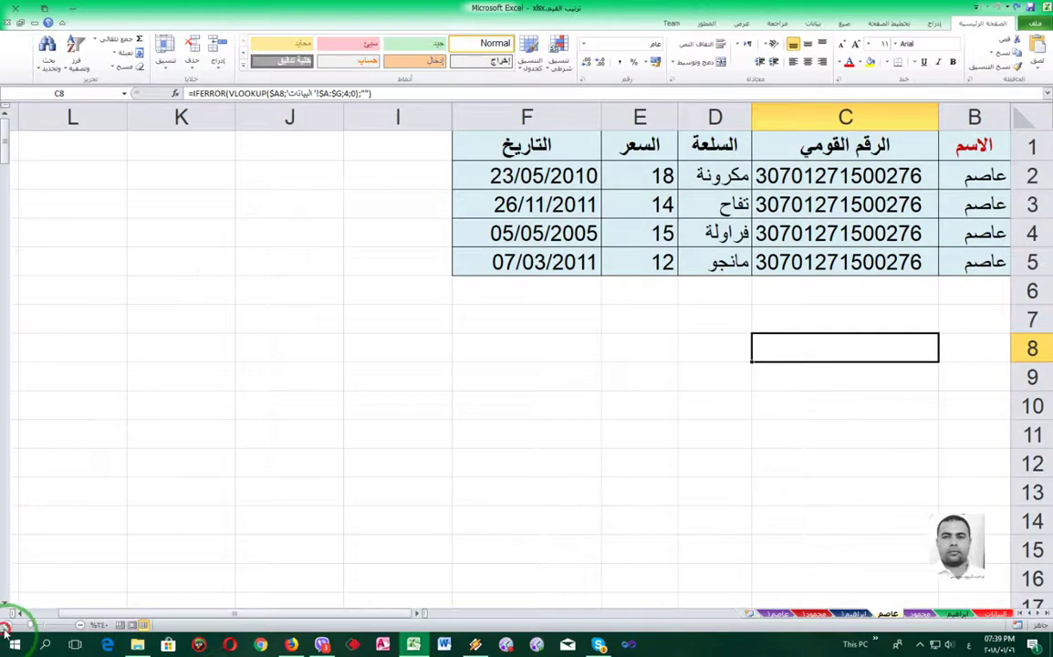
{"action": "scroll", "coordinate": [228, 565], "scroll_direction": "up", "scroll_amount": 1}
{"action": "scroll", "coordinate": [423, 422], "scroll_direction": "up", "scroll_amount": 1}
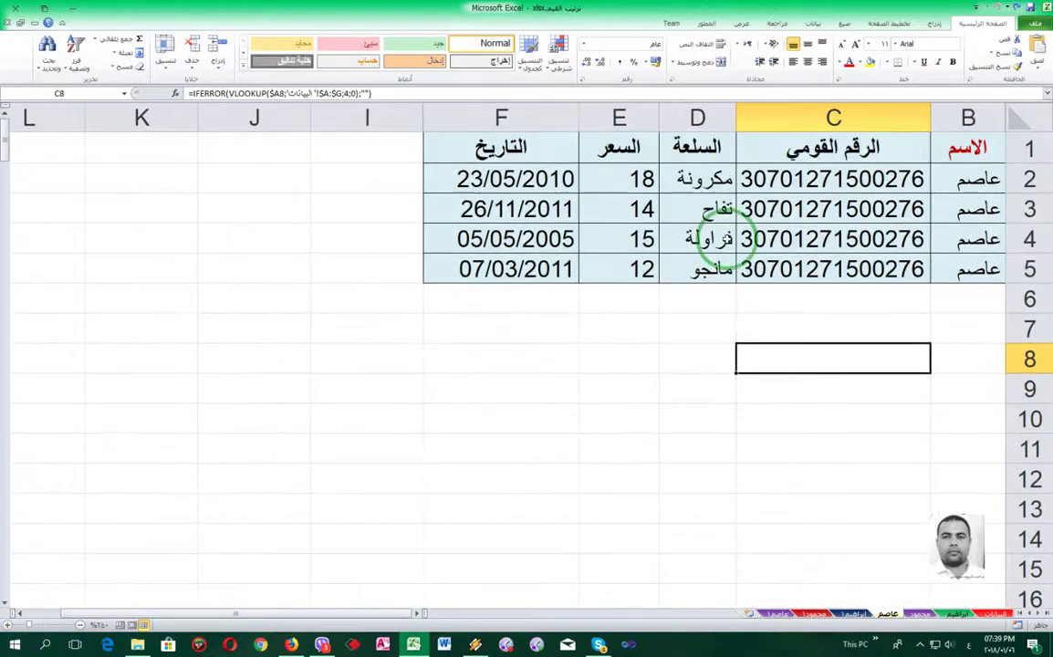
{"action": "left_click", "coordinate": [703, 237]}
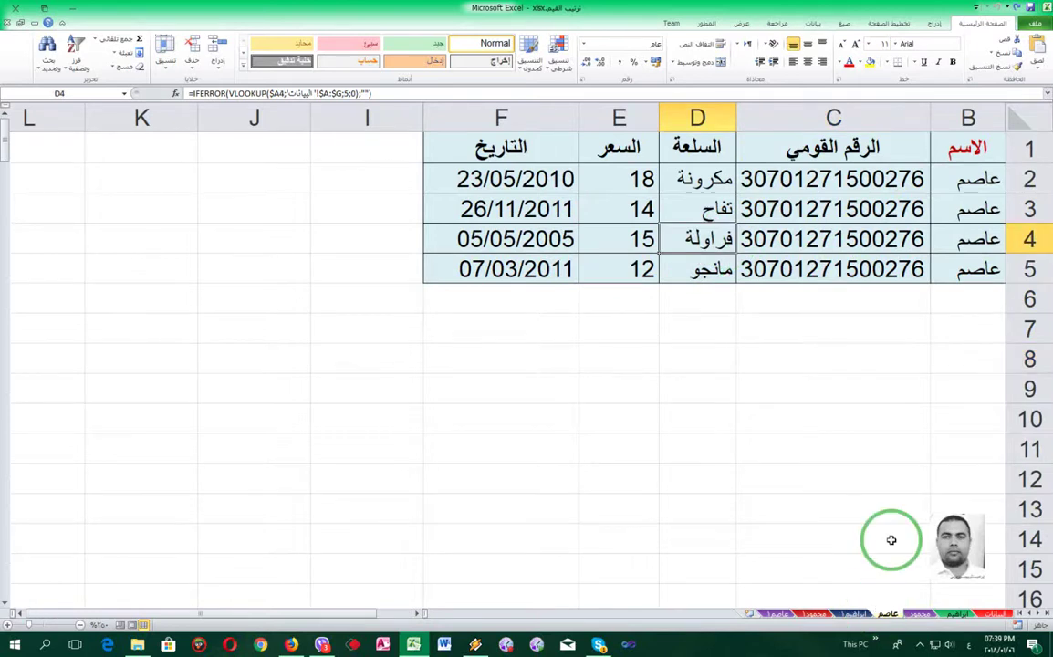
{"action": "key", "text": "ctrl+Page_Up"}
{"action": "key", "text": "ctrl+Page_Up"}
{"action": "key", "text": "ctrl+Page_Up"}
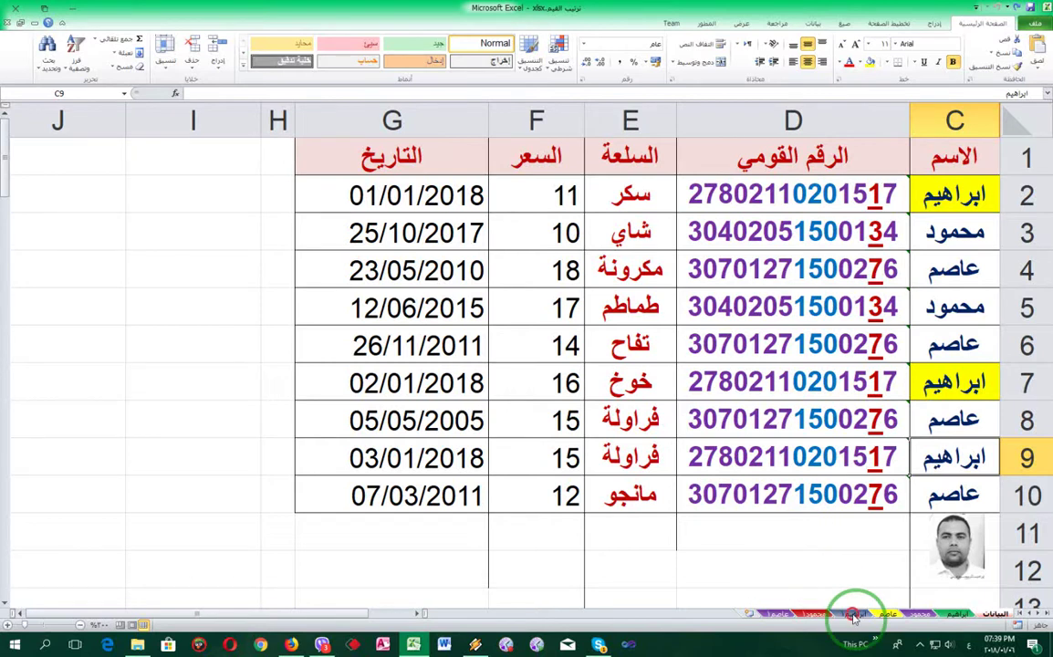
Look over the empty per-person sheets, then select A1 on the blank ابراهيم1 sheet.
{"action": "left_click", "coordinate": [854, 615]}
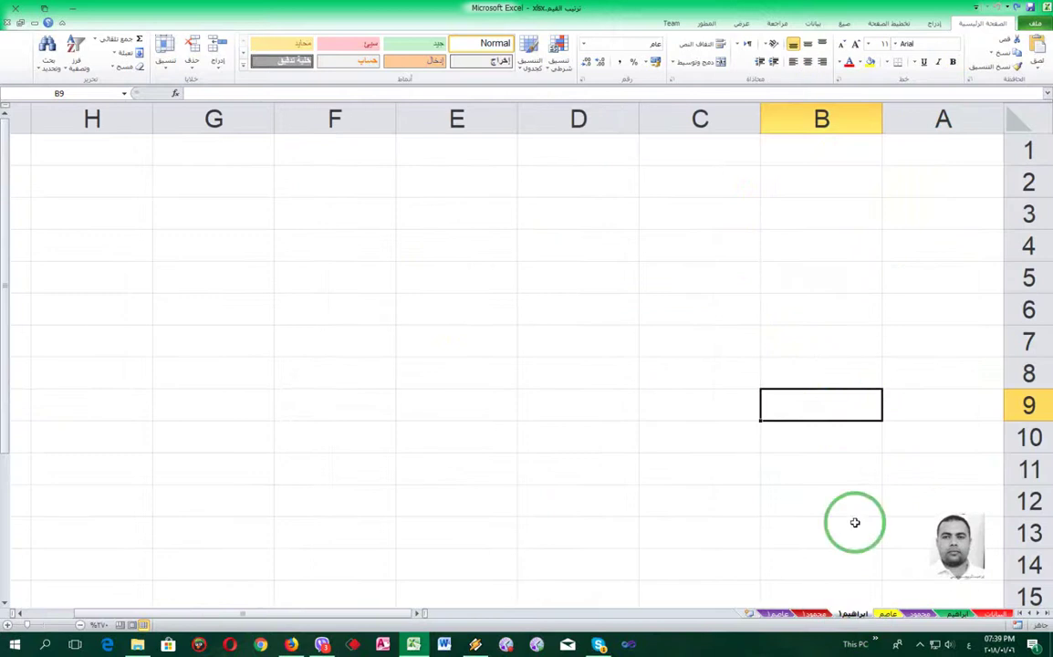
{"action": "left_click", "coordinate": [812, 614]}
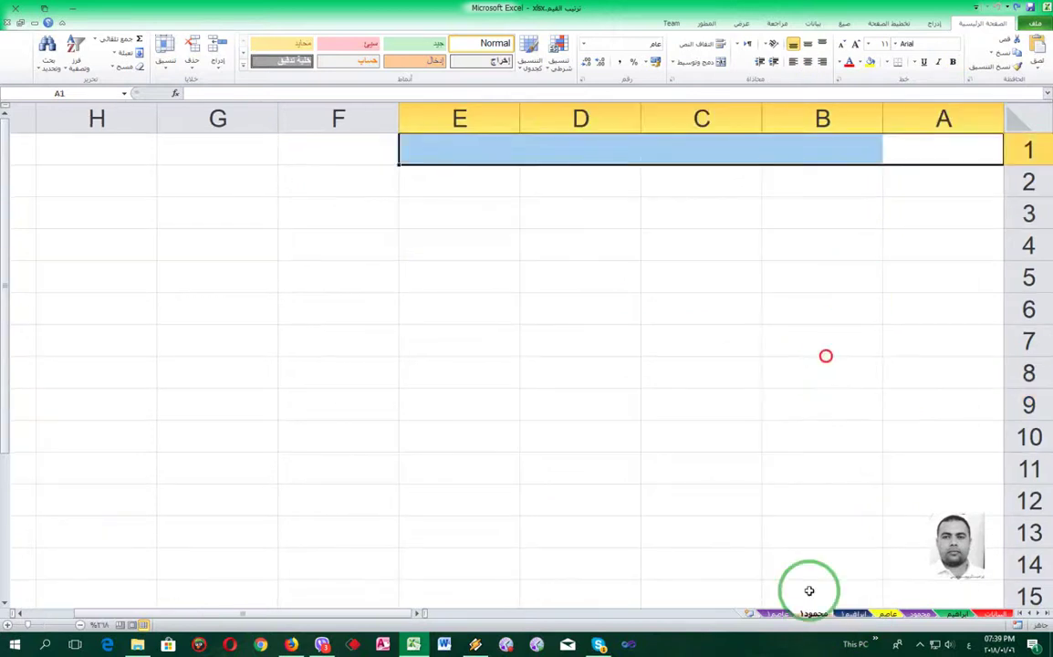
{"action": "left_click", "coordinate": [785, 609]}
{"action": "left_click", "coordinate": [882, 155]}
{"action": "left_click", "coordinate": [882, 155]}
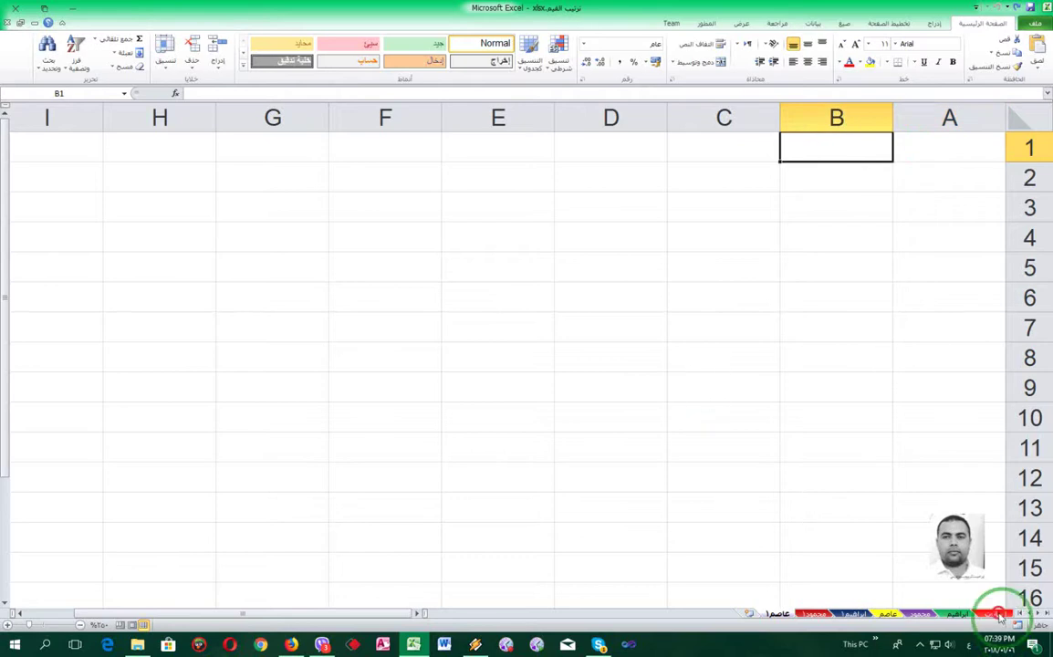
{"action": "left_click", "coordinate": [1003, 614]}
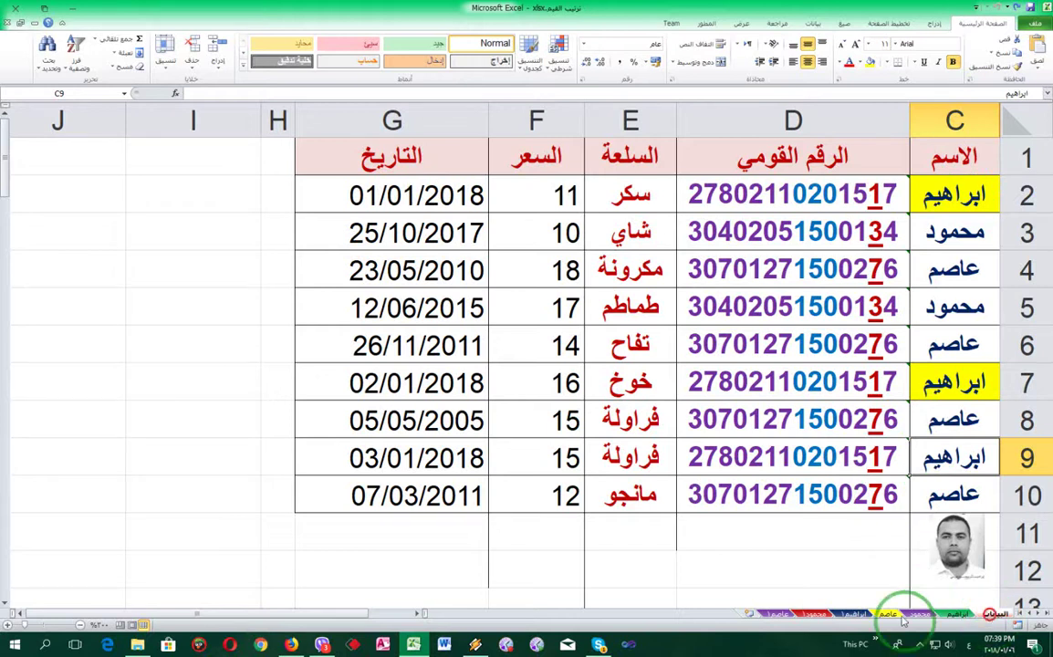
{"action": "left_click", "coordinate": [853, 614]}
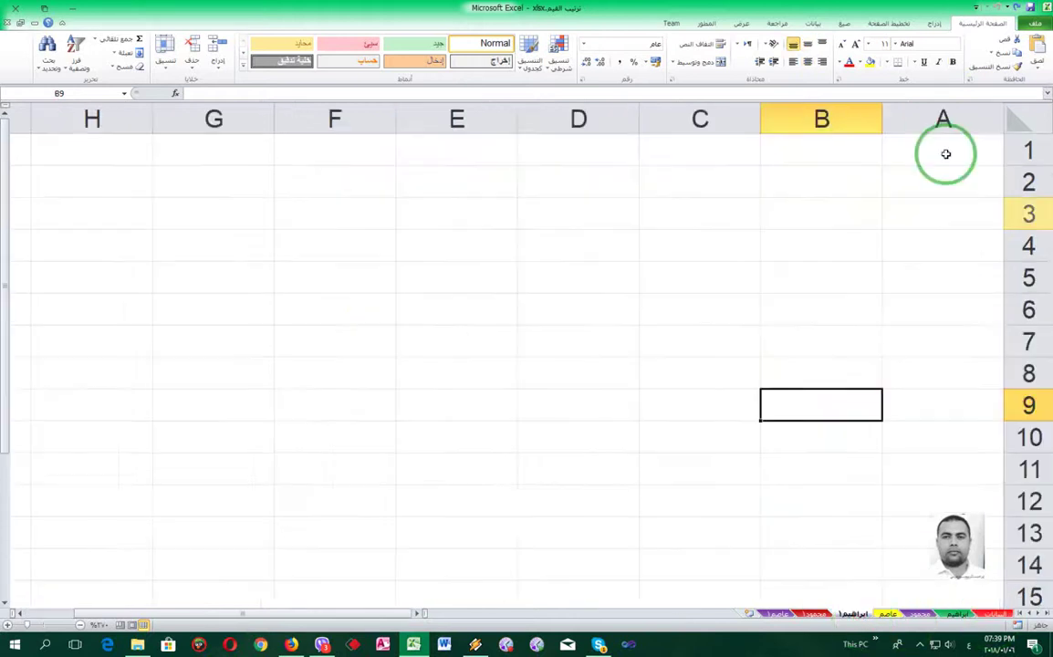
{"action": "left_click", "coordinate": [945, 147]}
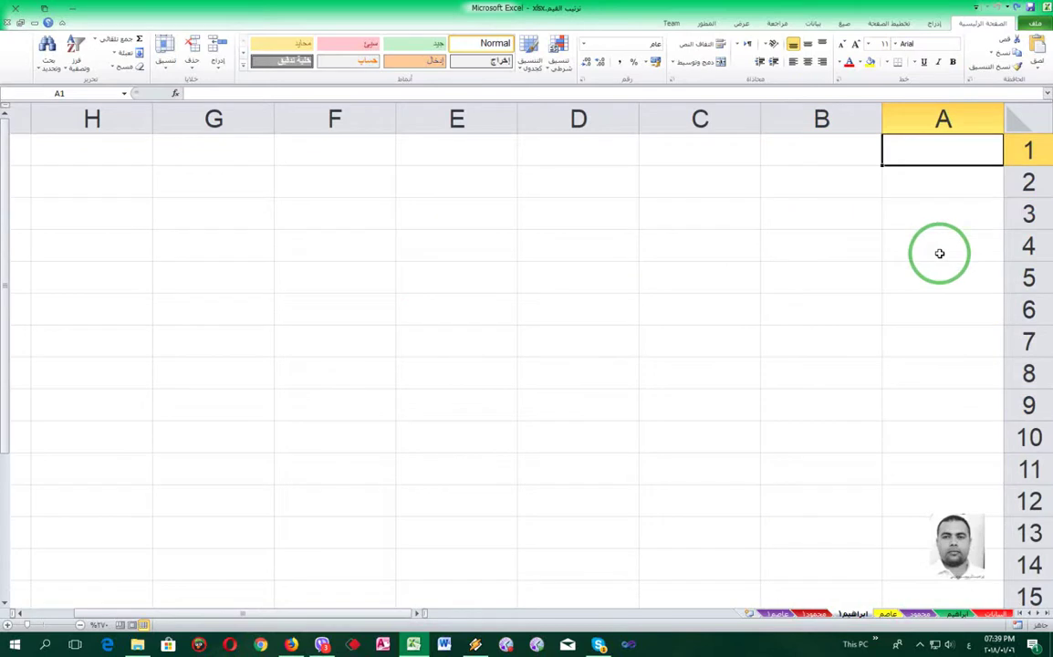
Link ابراهيم1 A1 directly to البيانات C1 with a simple reference formula.
{"action": "type", "text": "="}
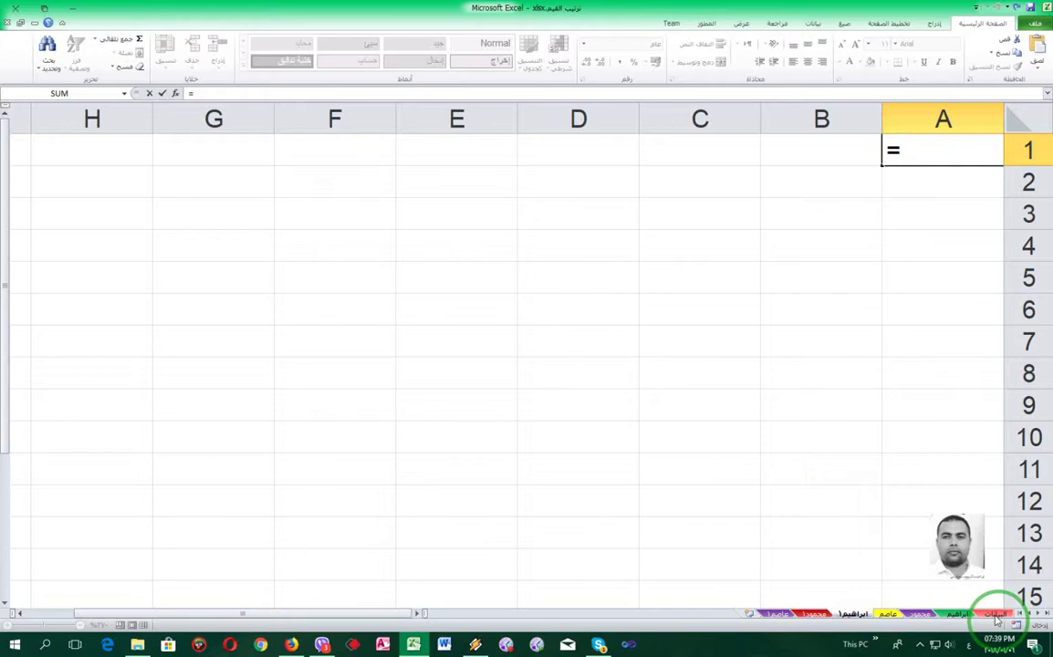
{"action": "left_click", "coordinate": [996, 614]}
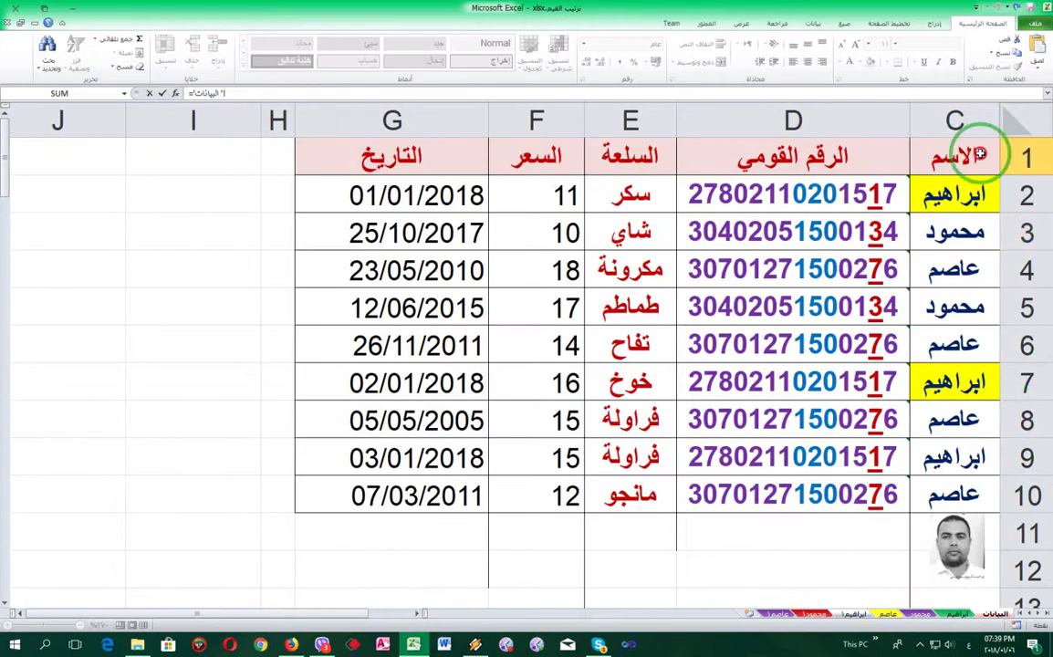
{"action": "left_click", "coordinate": [947, 160]}
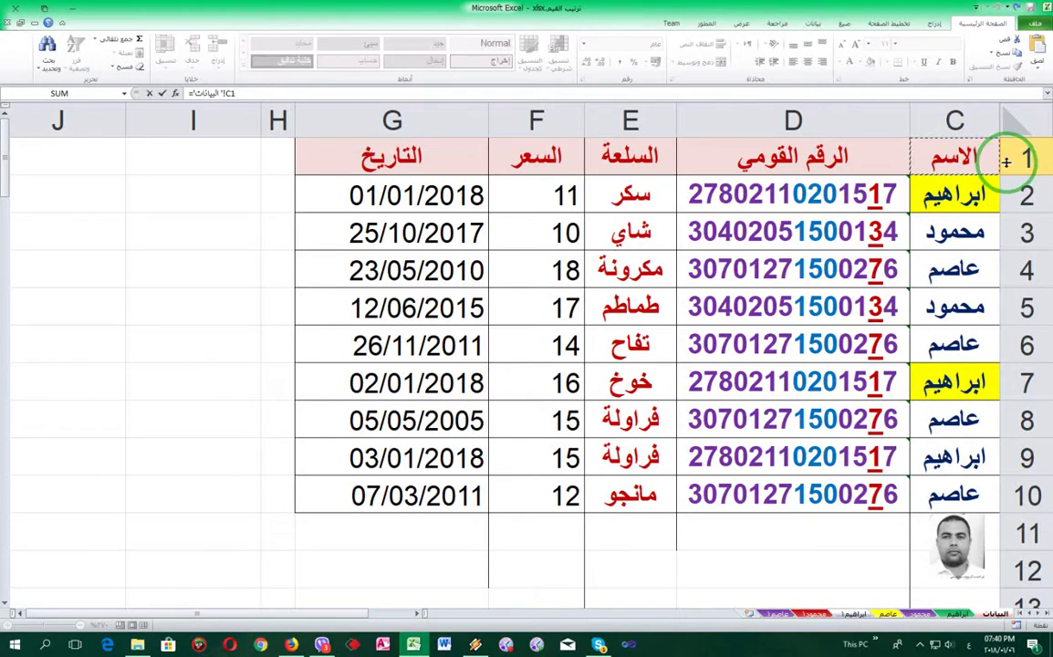
{"action": "key", "text": "Return"}
Rewrite A1 as =IF('البيانات'!C1="";"";'البيانات'!C1) so blanks stay empty.
{"action": "left_click", "coordinate": [967, 149]}
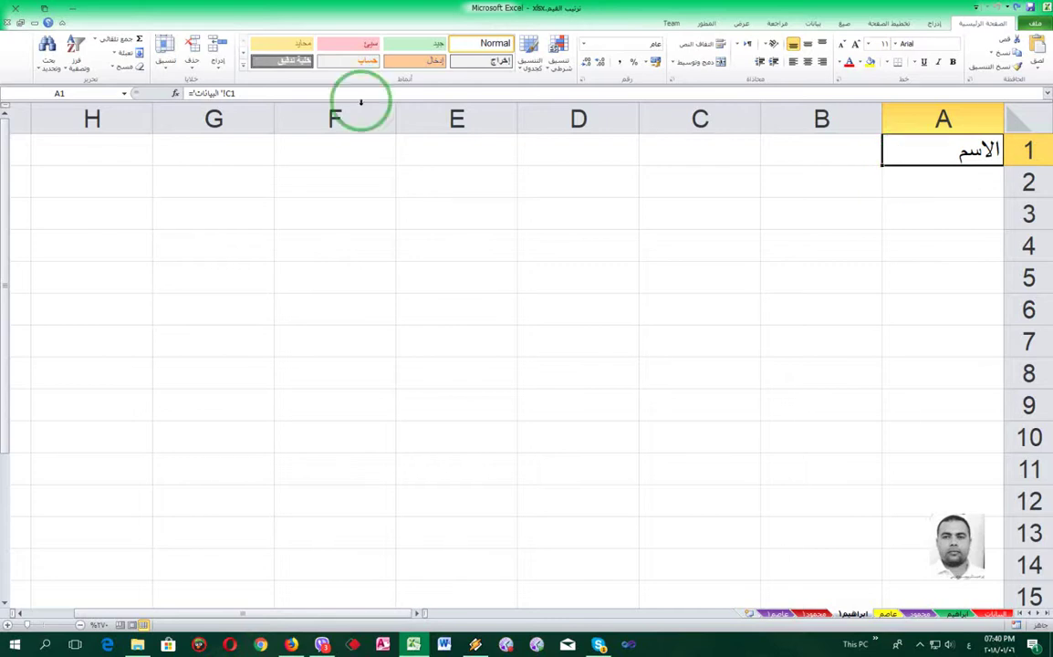
{"action": "left_click", "coordinate": [187, 94]}
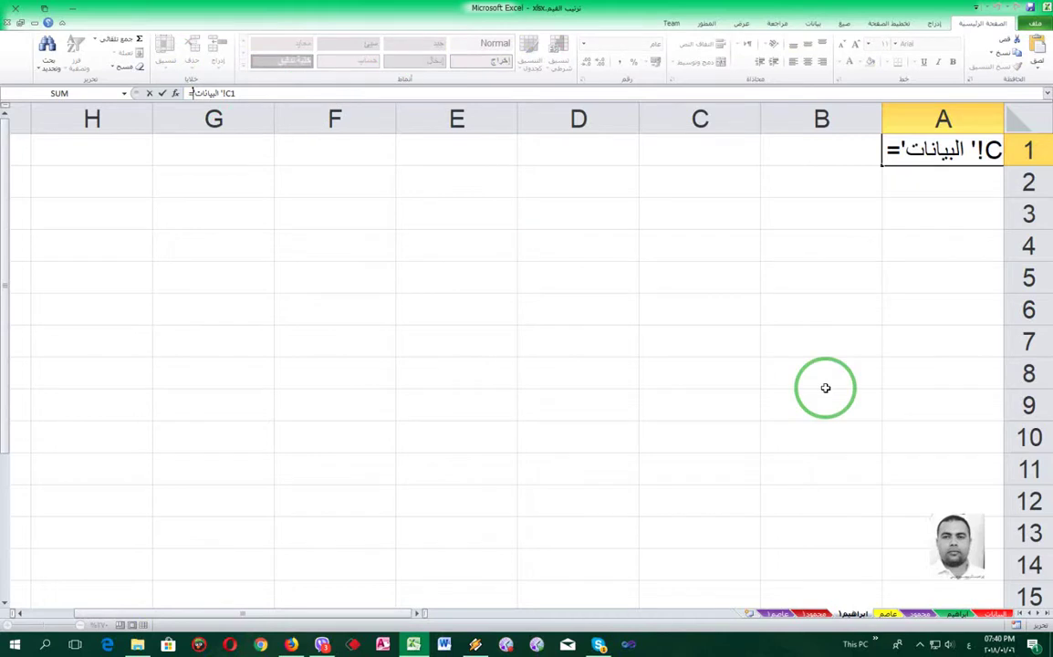
{"action": "type", "text": "هب"}
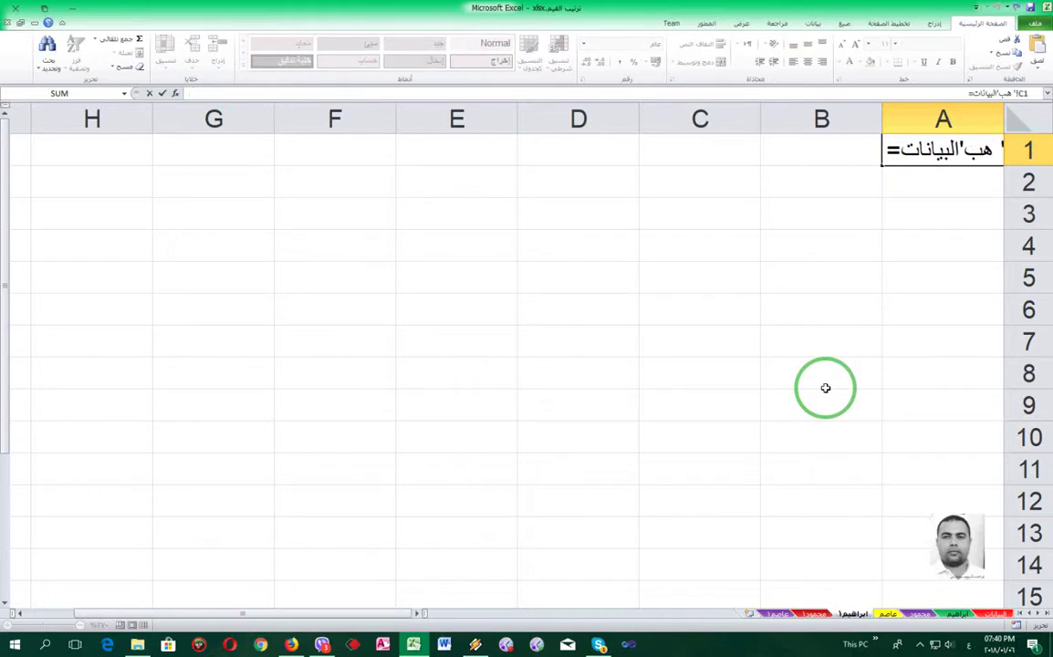
{"action": "key", "text": "BackSpace"}
{"action": "key", "text": "BackSpace"}
{"action": "key", "text": "alt+shift"}
{"action": "type", "text": "if"}
{"action": "key", "text": "Tab"}
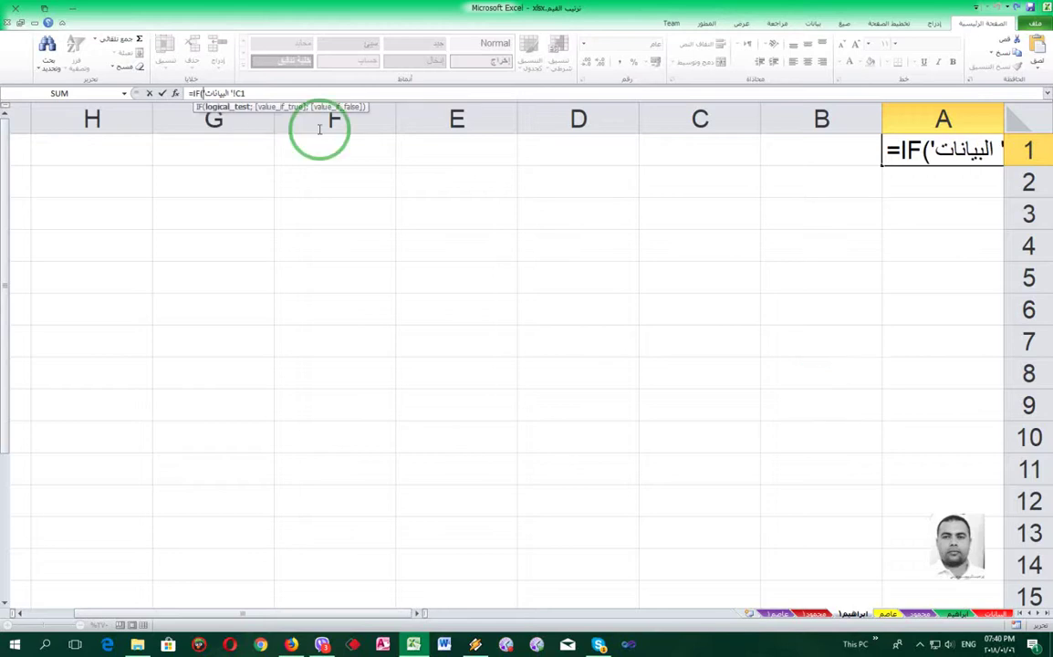
{"action": "left_click", "coordinate": [254, 94]}
{"action": "type", "text": "=\"\""}
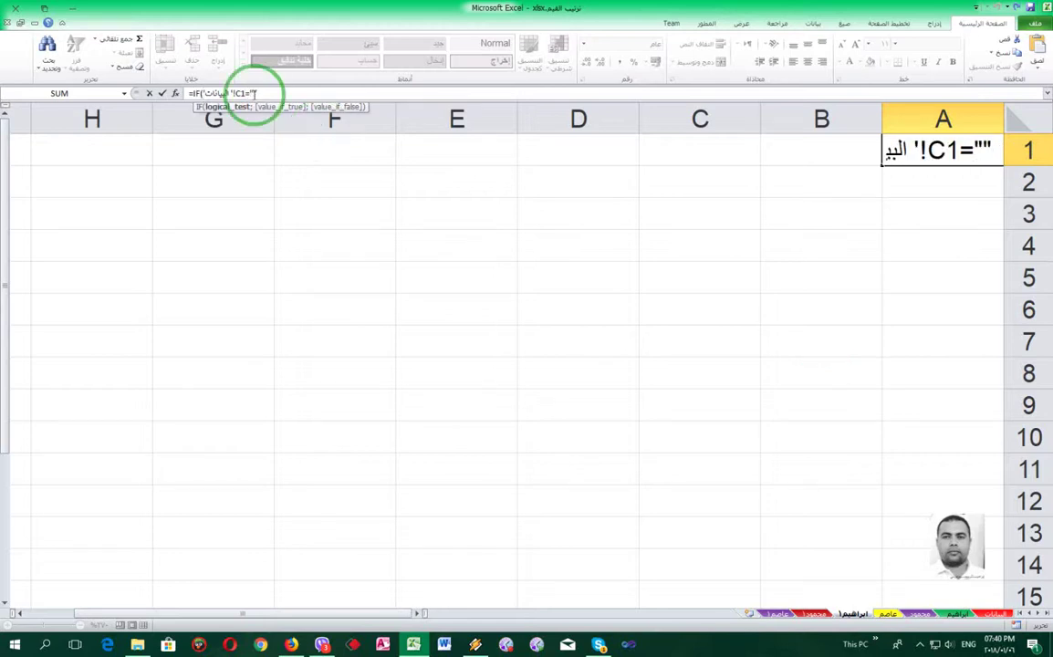
{"action": "type", "text": ";\"\";"}
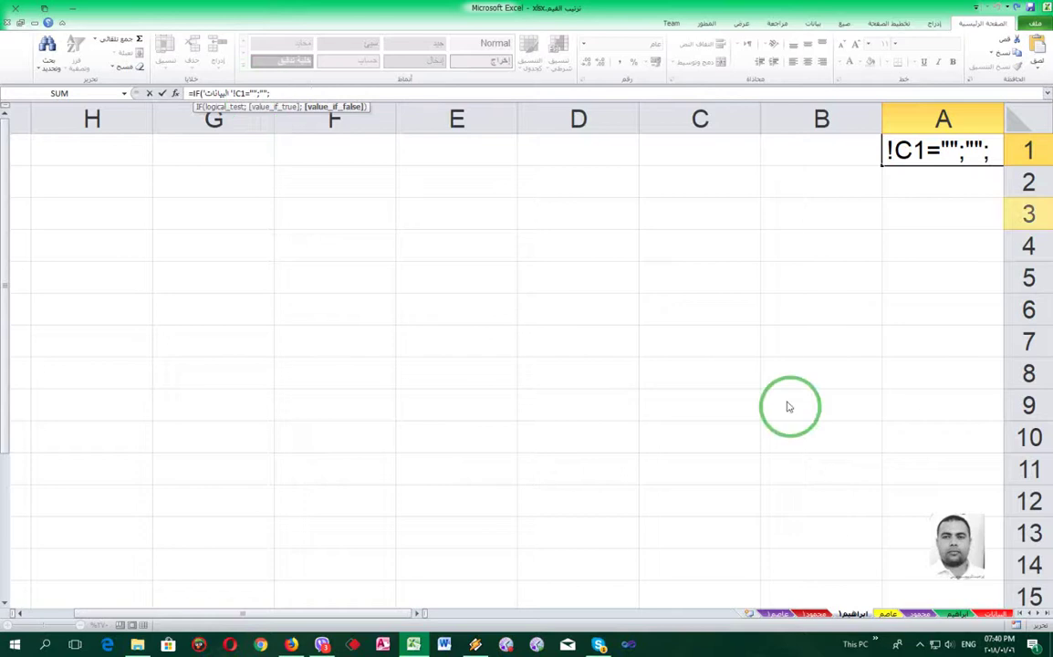
{"action": "left_click", "coordinate": [996, 613]}
{"action": "left_click", "coordinate": [946, 104]}
{"action": "key", "text": "Return"}
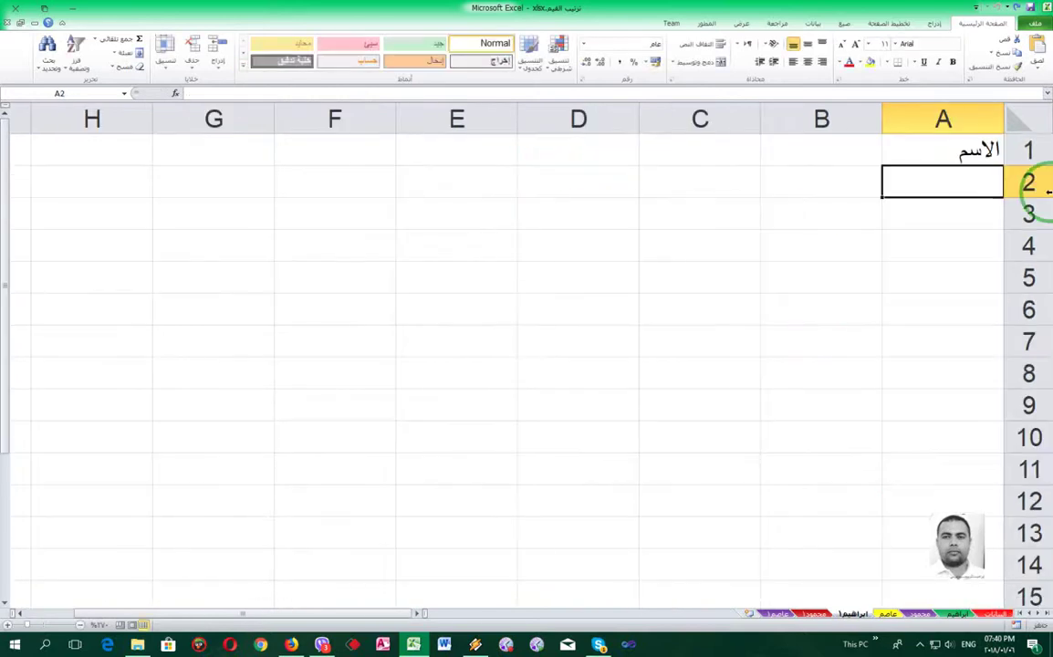
{"action": "left_click", "coordinate": [959, 149]}
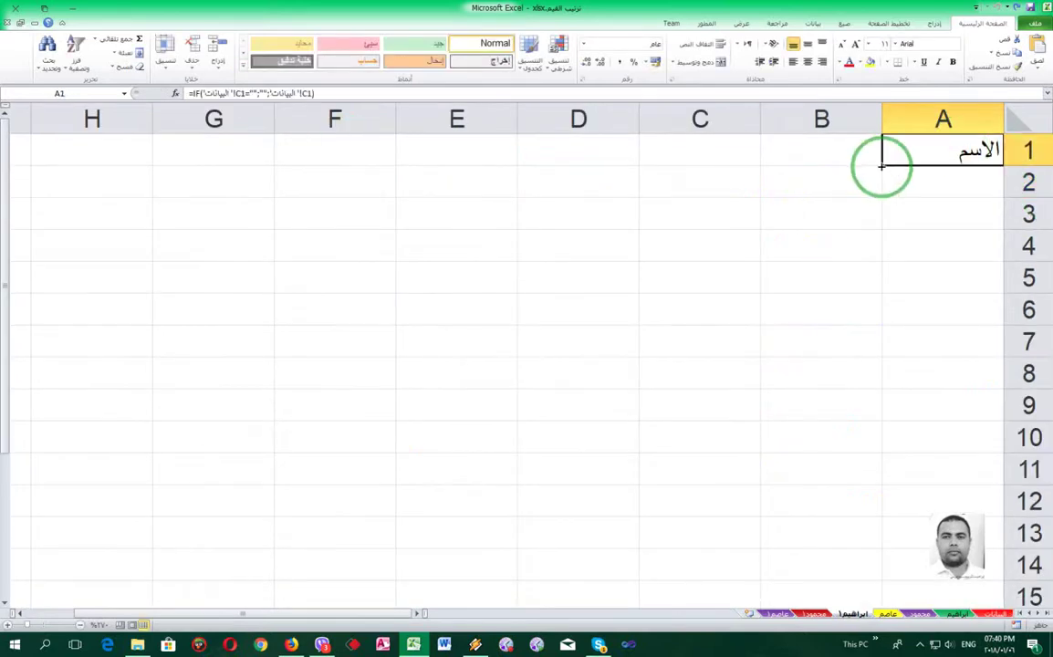
Fill A1's IF formula across to column E and down through the data rows.
{"action": "left_click_drag", "start_coordinate": [881, 166], "coordinate": [529, 158]}
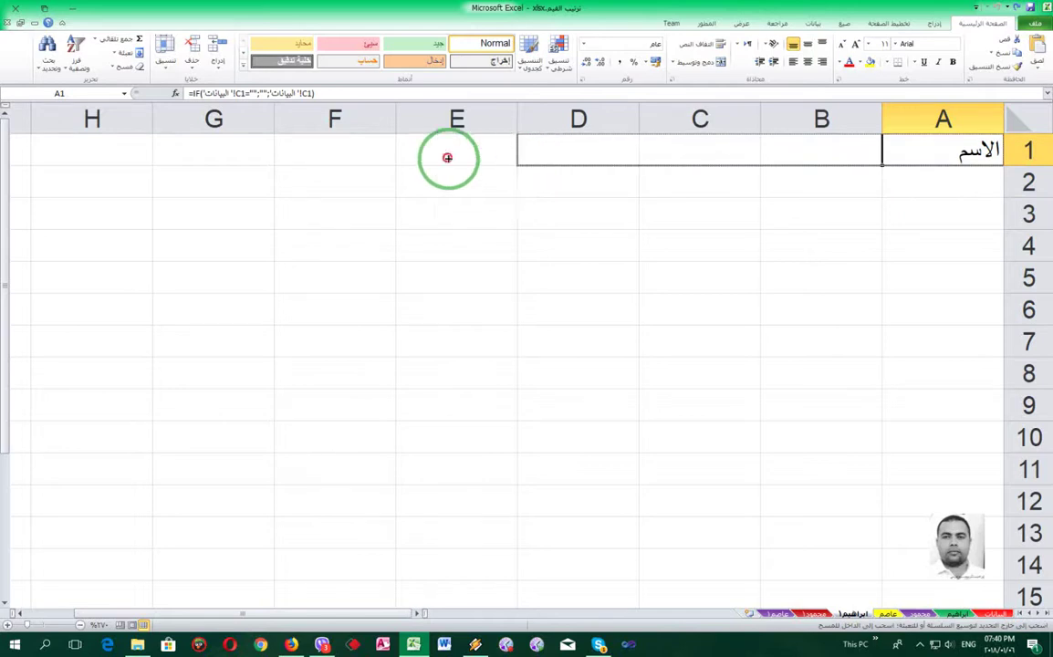
{"action": "left_click_drag", "start_coordinate": [529, 158], "coordinate": [447, 157]}
{"action": "left_click_drag", "start_coordinate": [396, 203], "coordinate": [394, 607]}
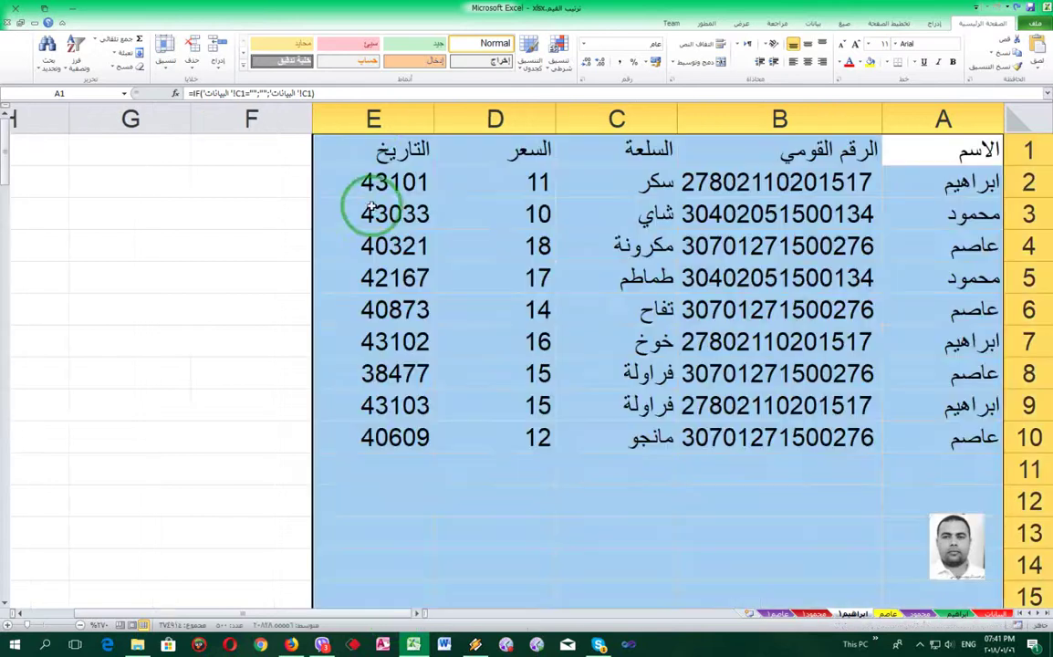
Format the التاريخ column E as Short Date.
{"action": "left_click", "coordinate": [374, 119]}
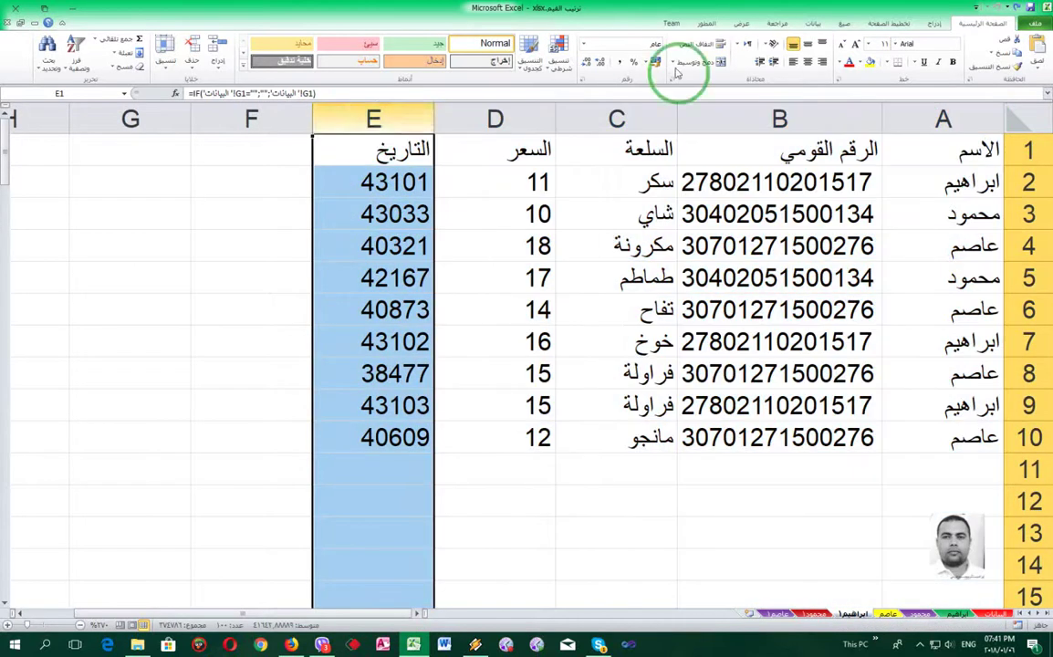
{"action": "left_click", "coordinate": [584, 43]}
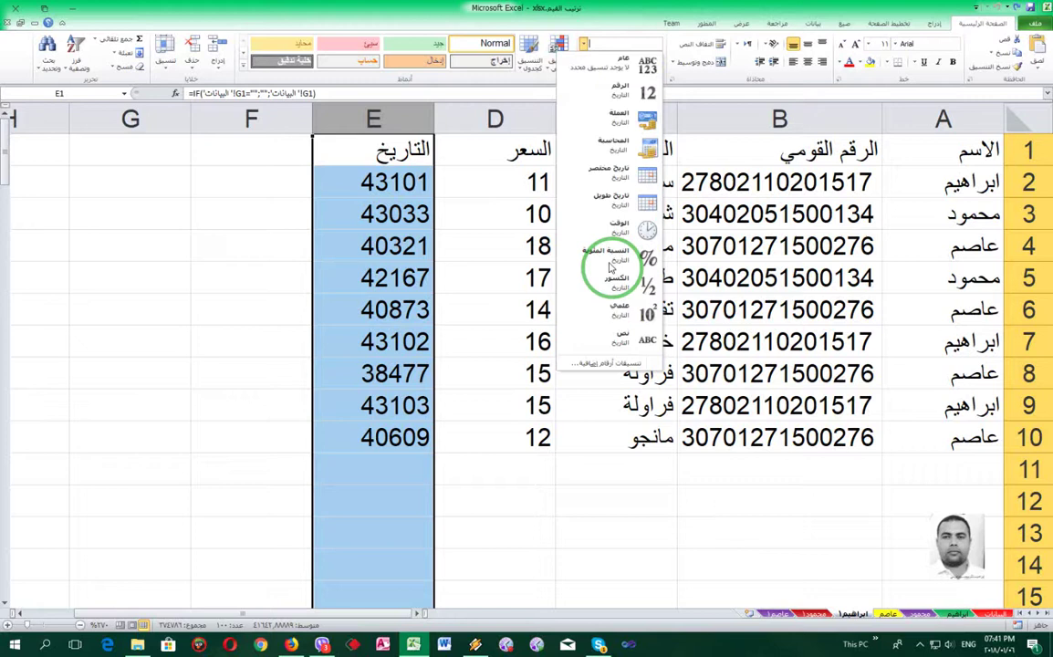
{"action": "left_click", "coordinate": [610, 172]}
{"action": "left_click", "coordinate": [601, 246]}
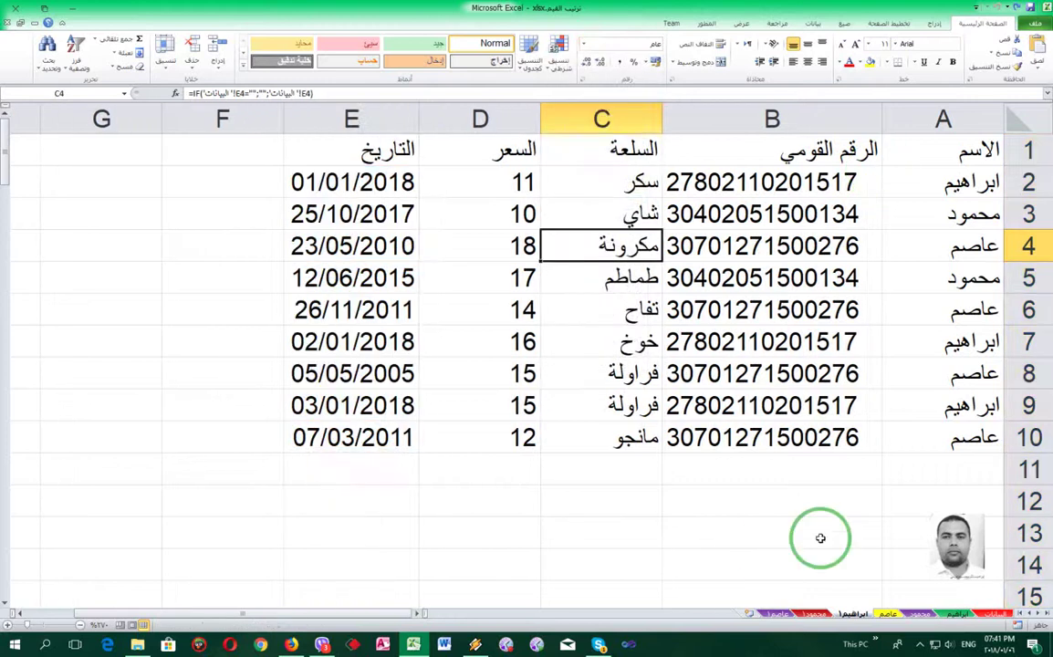
Enter =IF('البيانات'!C1="";"";'البيانات'!C1) in A1 of the محمود1 sheet.
{"action": "left_click", "coordinate": [810, 614]}
{"action": "left_click", "coordinate": [930, 153]}
{"action": "type", "text": "="}
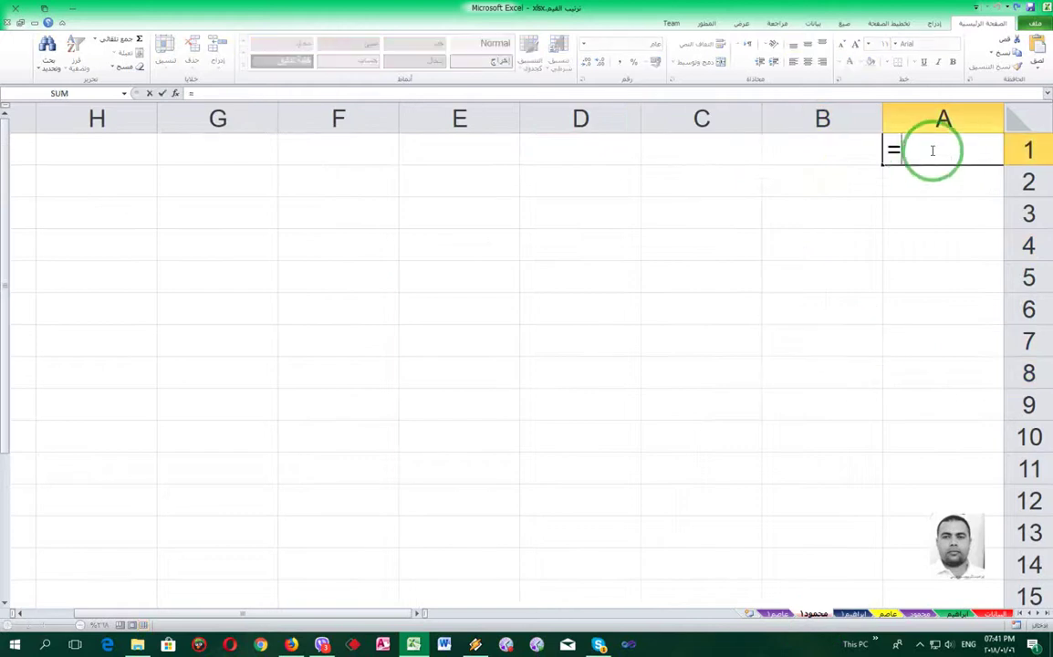
{"action": "type", "text": "if"}
{"action": "key", "text": "Tab"}
{"action": "left_click", "coordinate": [994, 615]}
{"action": "left_click", "coordinate": [949, 157]}
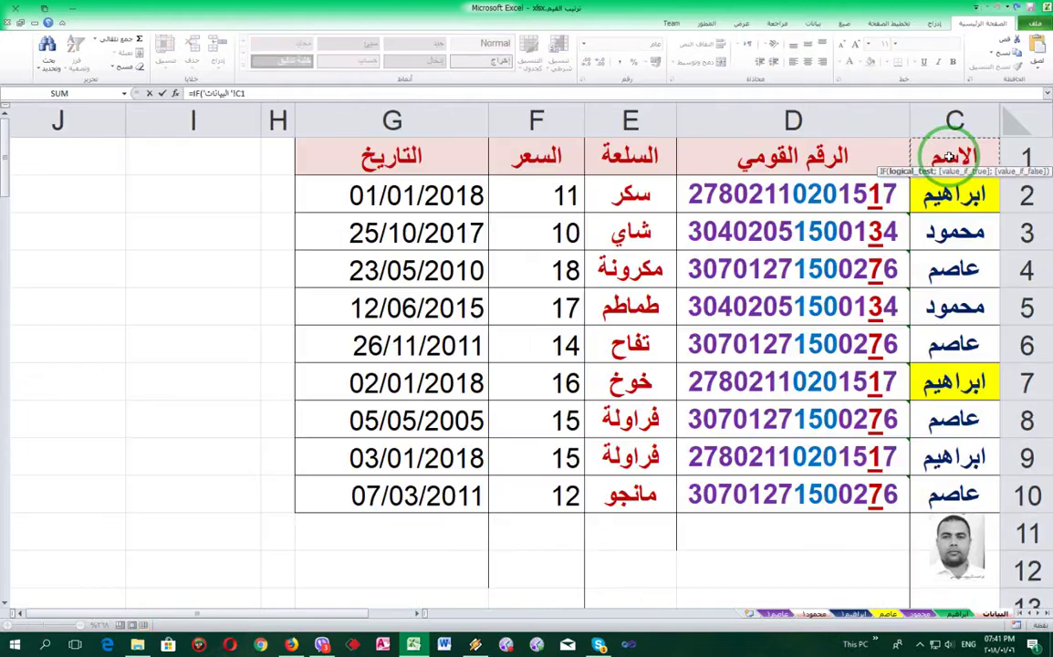
{"action": "type", "text": "=\"\";\"\";"}
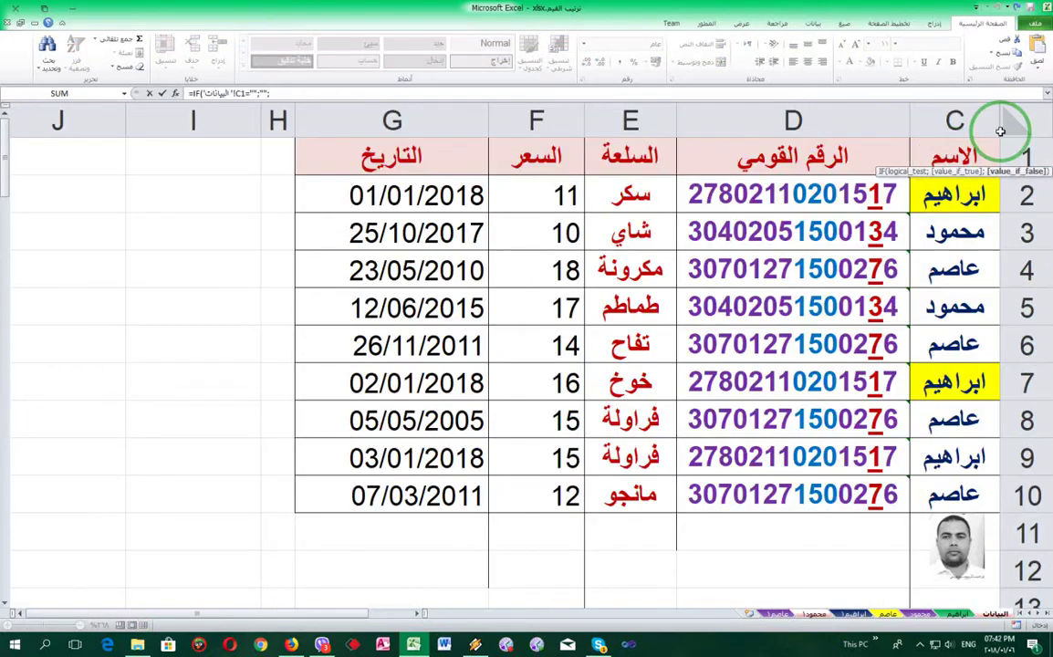
{"action": "left_click", "coordinate": [954, 157]}
{"action": "type", "text": ")"}
{"action": "key", "text": "Return"}
Fill the formula across and down, set column E to Short Date, and autofit column B.
{"action": "left_click_drag", "start_coordinate": [883, 164], "coordinate": [412, 157]}
{"action": "left_click", "coordinate": [412, 113]}
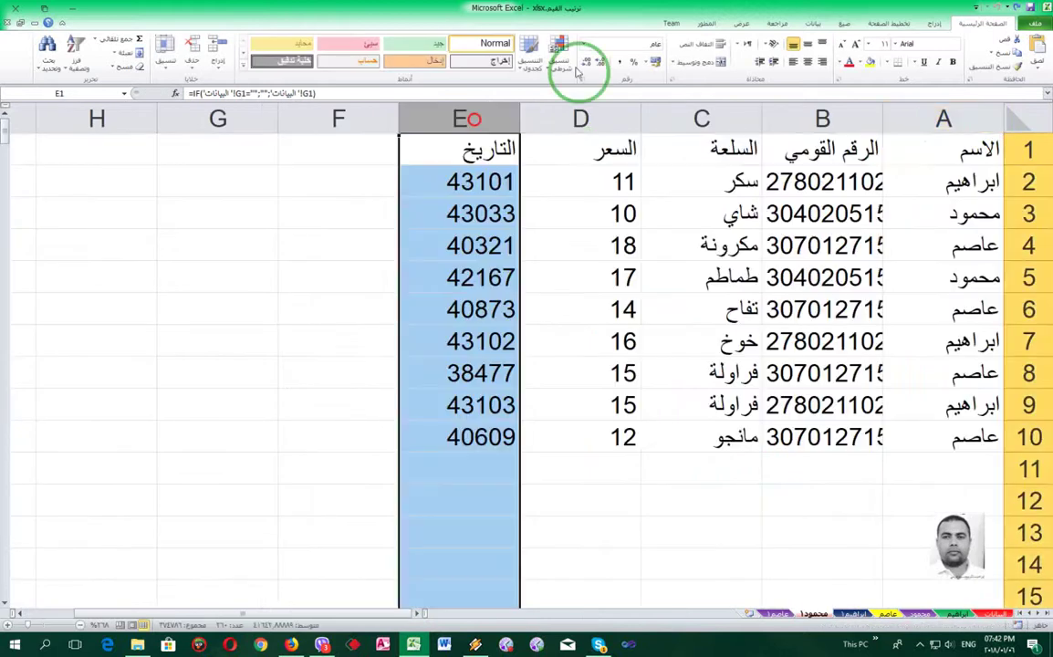
{"action": "left_click", "coordinate": [584, 43]}
{"action": "left_click", "coordinate": [606, 142]}
{"action": "left_click", "coordinate": [580, 340]}
{"action": "left_click", "coordinate": [821, 371]}
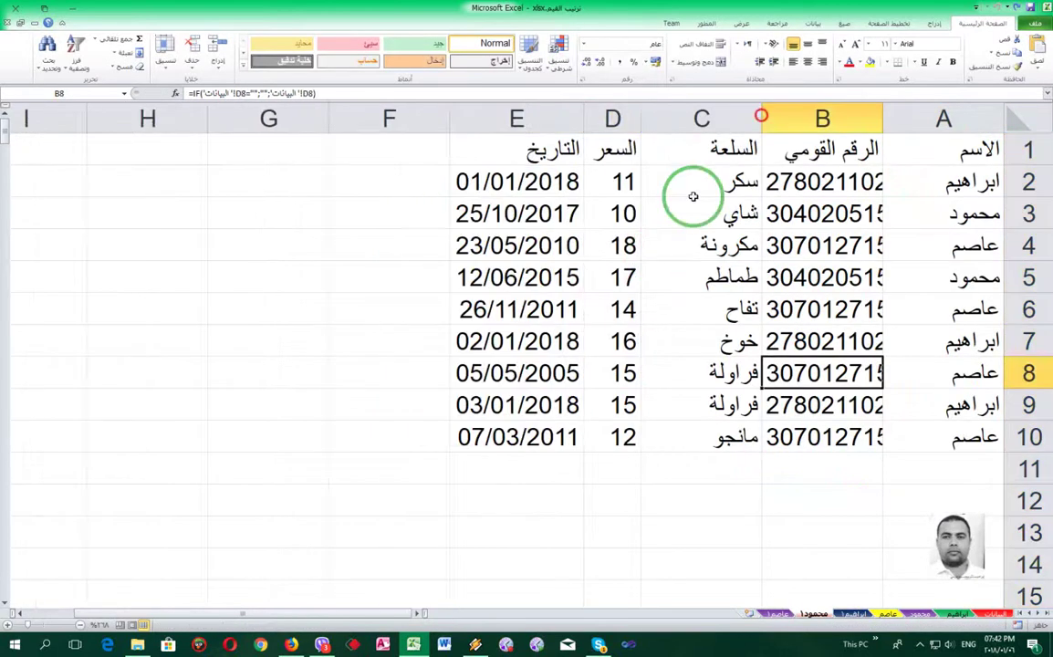
{"action": "double_click", "coordinate": [762, 119]}
Start the IF formula in عاصم1 A1, testing البيانات C1.
{"action": "left_click", "coordinate": [776, 613]}
{"action": "left_click", "coordinate": [921, 146]}
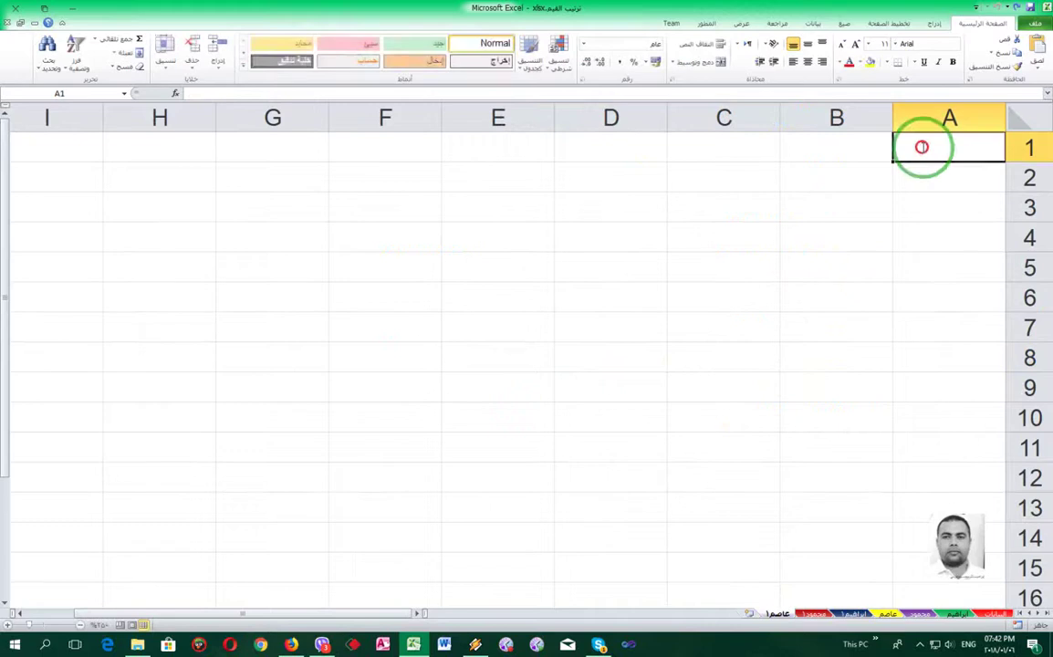
{"action": "type", "text": "=if"}
{"action": "key", "text": "Tab"}
{"action": "left_click", "coordinate": [994, 613]}
{"action": "left_click", "coordinate": [966, 157]}
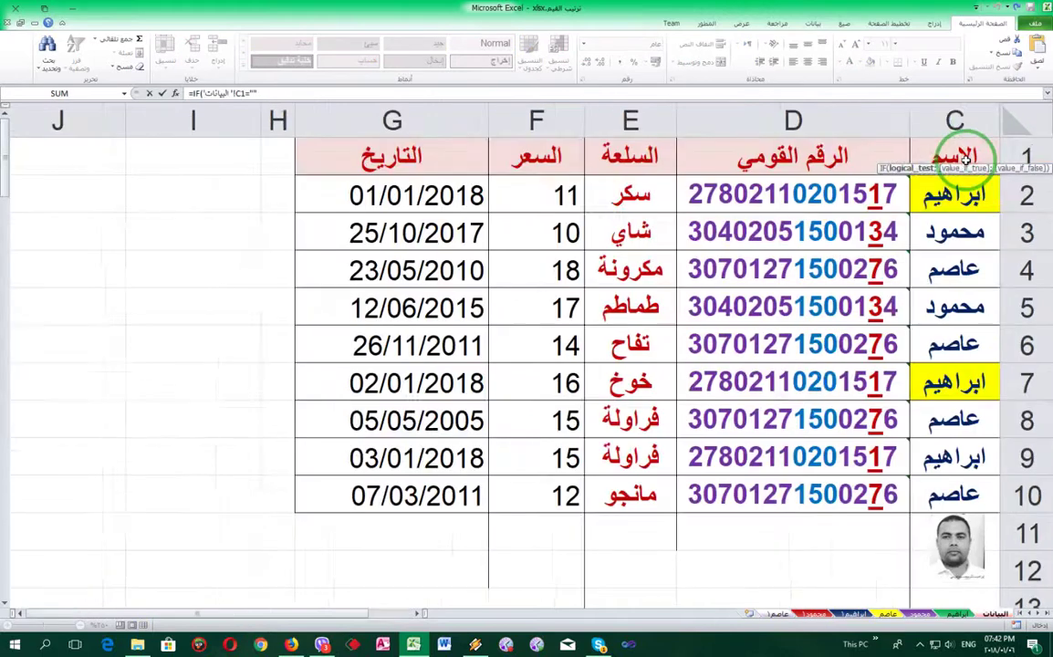
Complete the IF formula in عاصم1 A1 and fill it across to column E and down the rows.
{"action": "type", "text": "=\"\";\"\""}
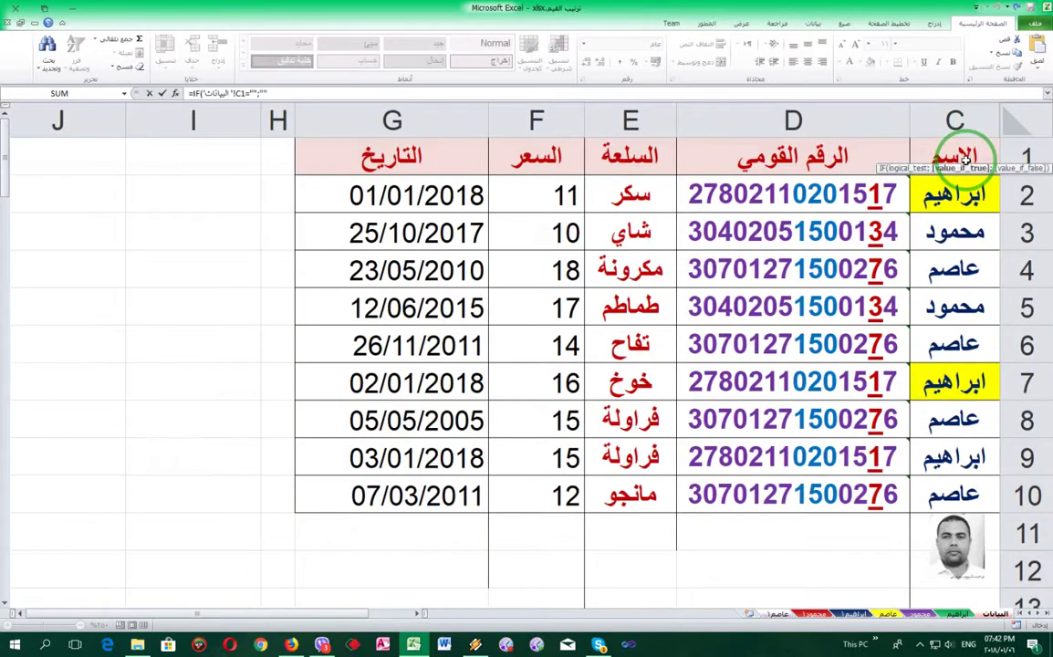
{"action": "type", "text": ";"}
{"action": "left_click", "coordinate": [955, 154]}
{"action": "key", "text": "Return"}
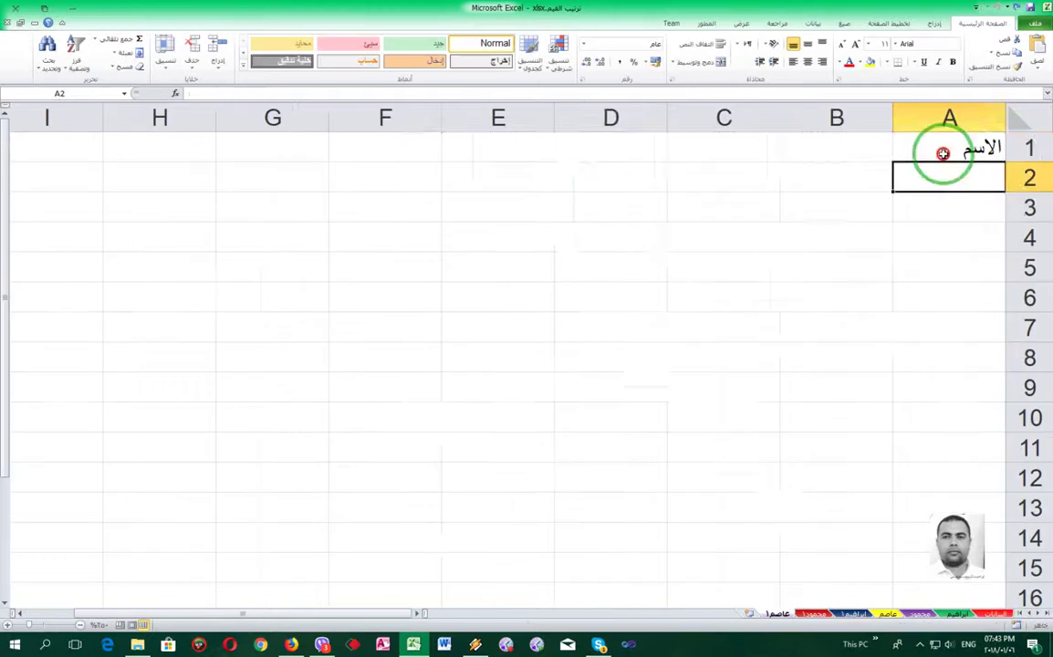
{"action": "left_click", "coordinate": [939, 150]}
{"action": "mouse_move", "coordinate": [894, 161]}
{"action": "left_mouse_down"}
{"action": "mouse_move", "coordinate": [492, 159]}
{"action": "mouse_move", "coordinate": [575, 538]}
{"action": "left_mouse_up"}
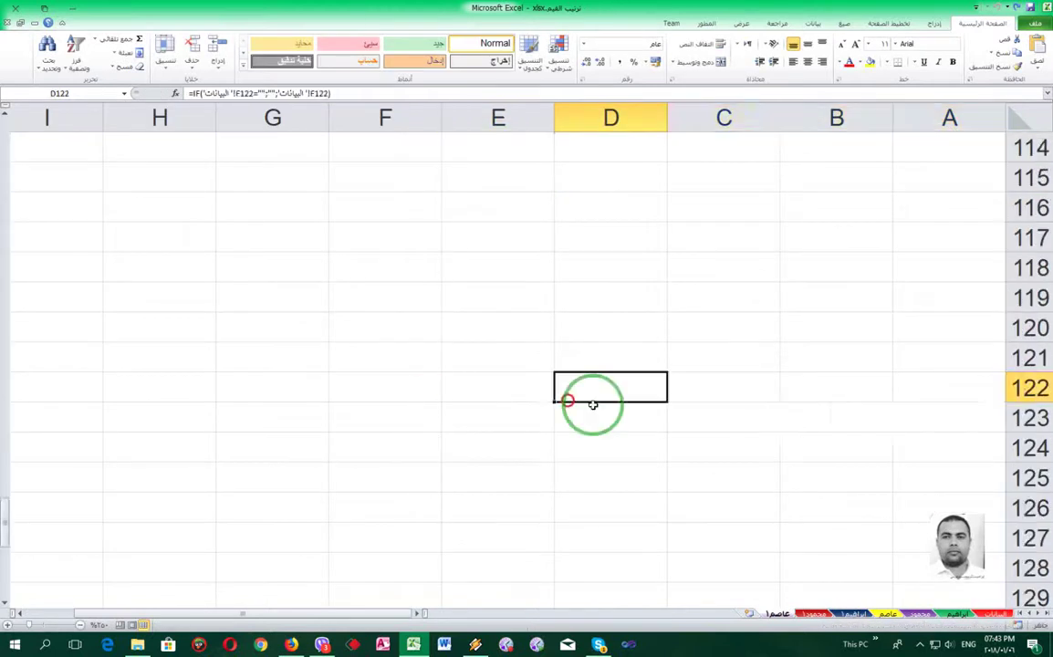
{"action": "scroll", "coordinate": [639, 457], "scroll_direction": "up", "scroll_amount": 20}
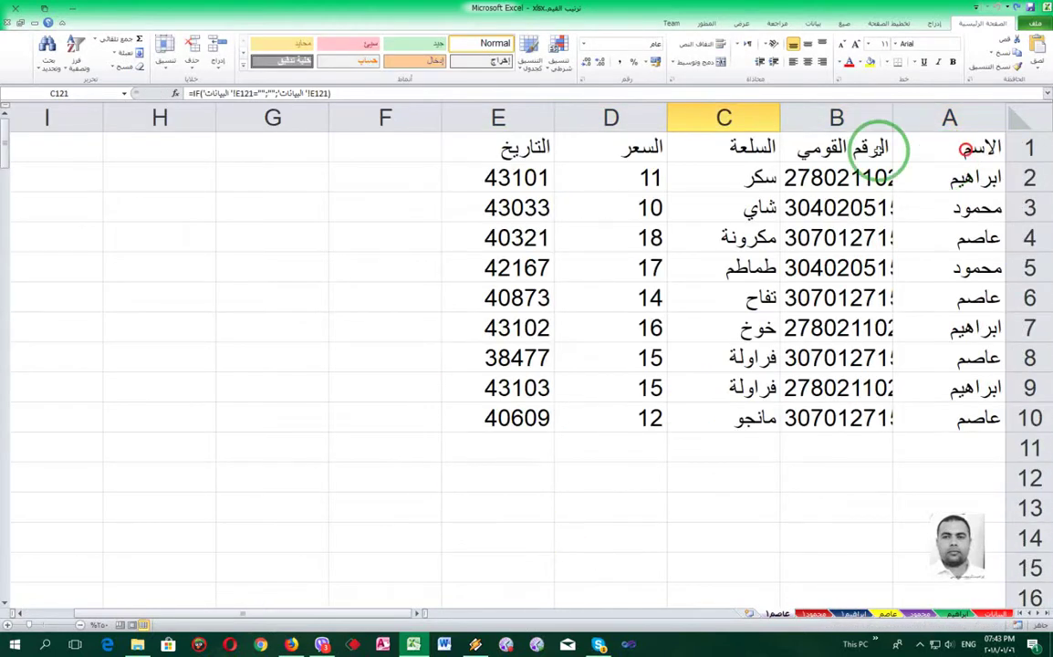
{"action": "left_click_drag", "start_coordinate": [947, 150], "coordinate": [483, 144]}
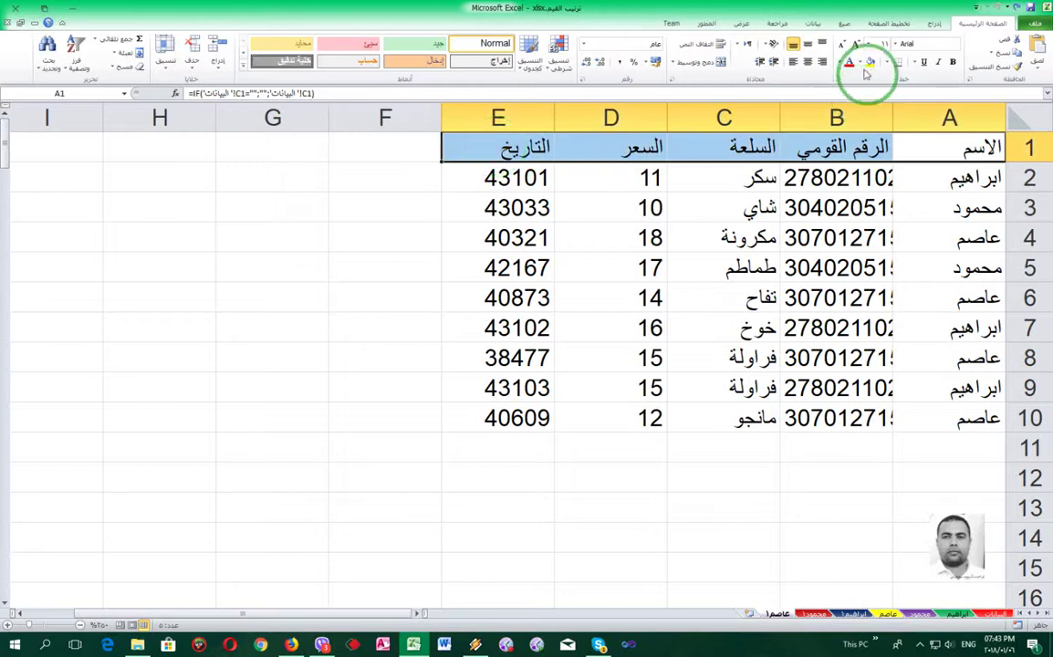
Apply fill colour to the A1:E1 header rows on عاصم1, محمود1 and ابراهيم1.
{"action": "left_click", "coordinate": [874, 614]}
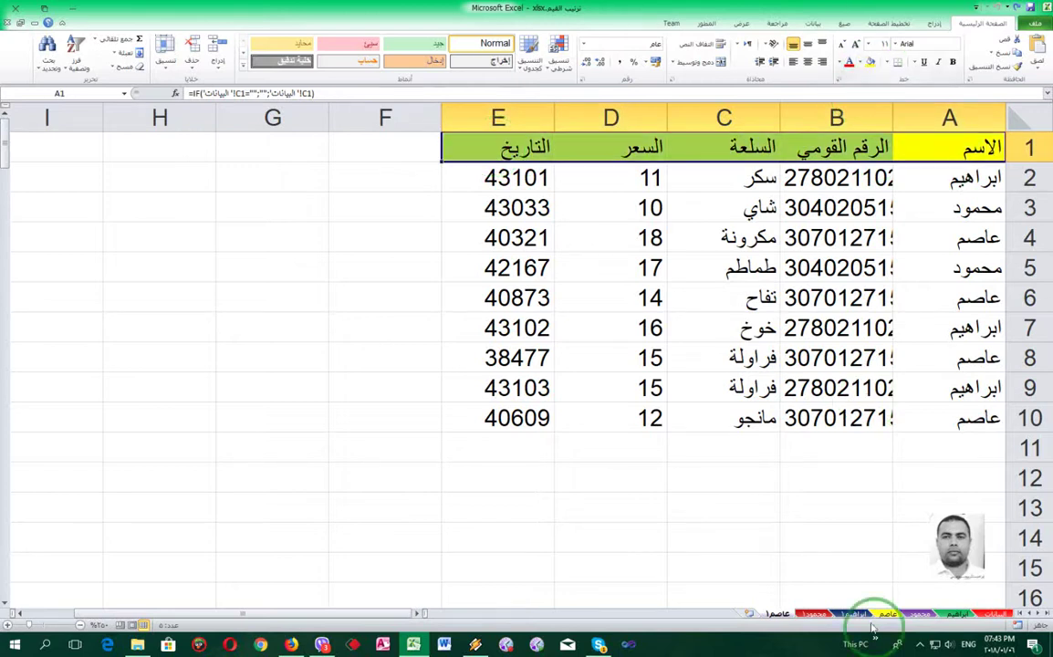
{"action": "left_click", "coordinate": [824, 615]}
{"action": "left_click_drag", "start_coordinate": [941, 147], "coordinate": [427, 155]}
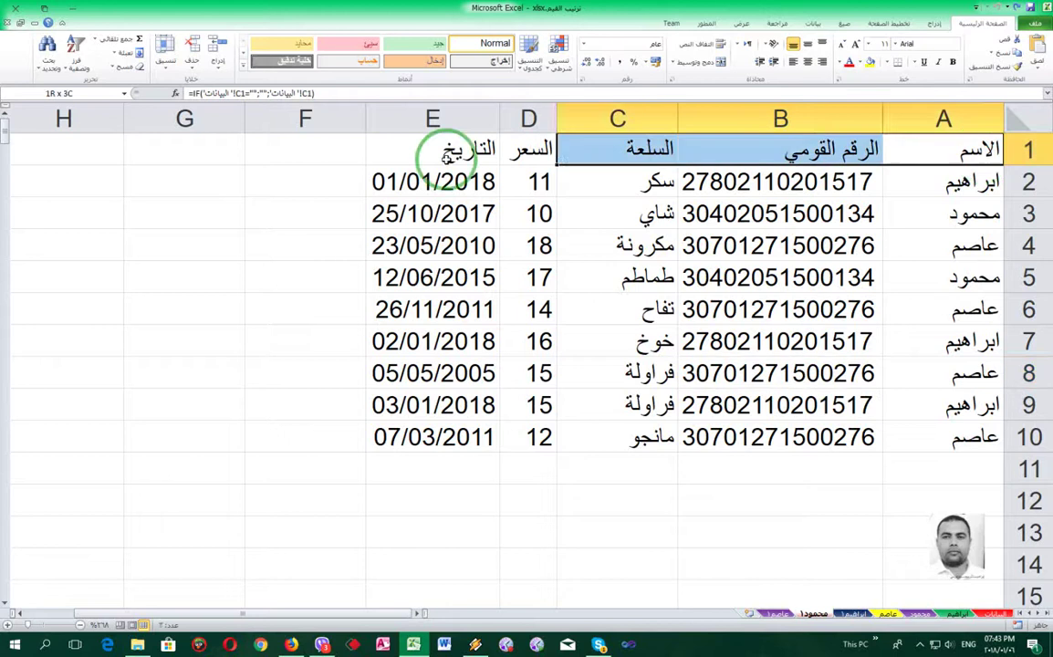
{"action": "left_click", "coordinate": [870, 62]}
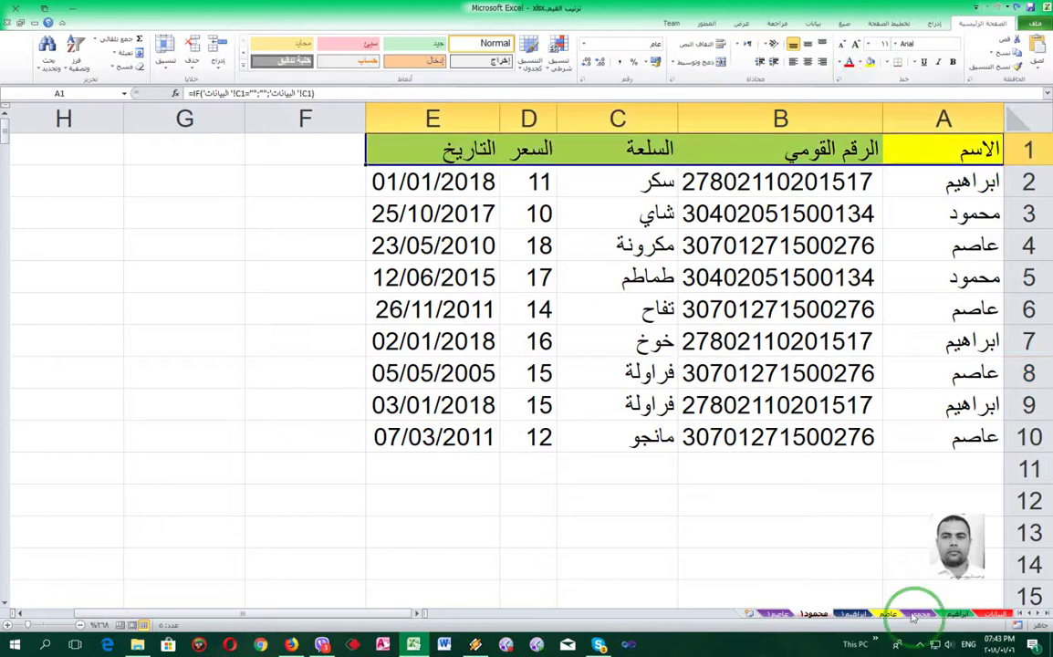
{"action": "left_click", "coordinate": [854, 615]}
{"action": "left_click_drag", "start_coordinate": [894, 154], "coordinate": [365, 150]}
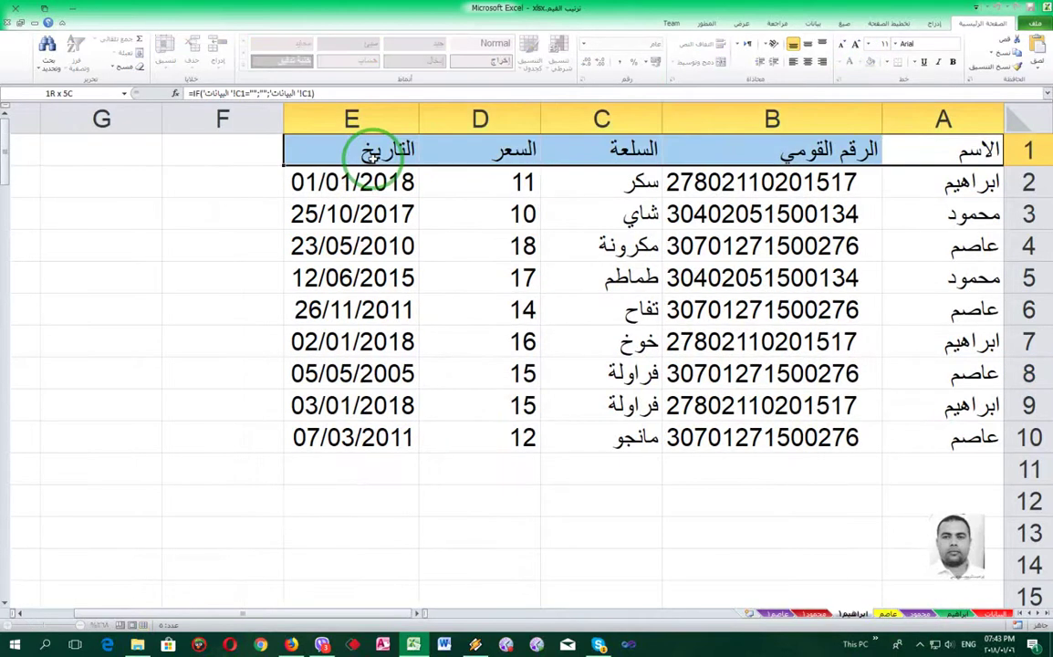
{"action": "left_click", "coordinate": [870, 61]}
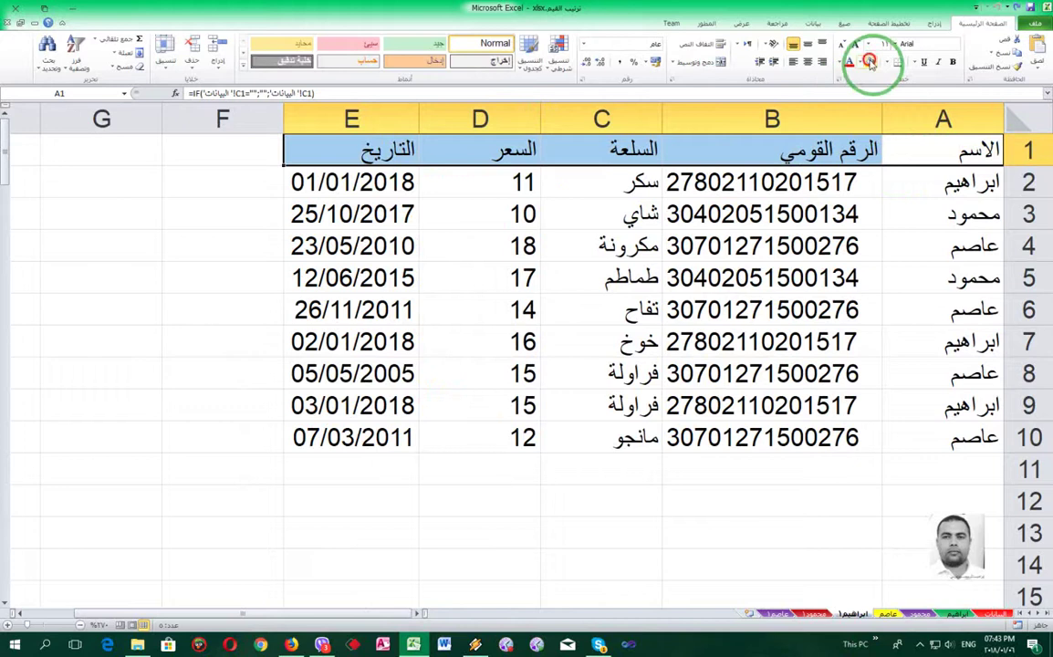
{"action": "left_click", "coordinate": [774, 612]}
On عاصم1, format column E as Short Date and autofit column B for the full IDs.
{"action": "left_click", "coordinate": [488, 118]}
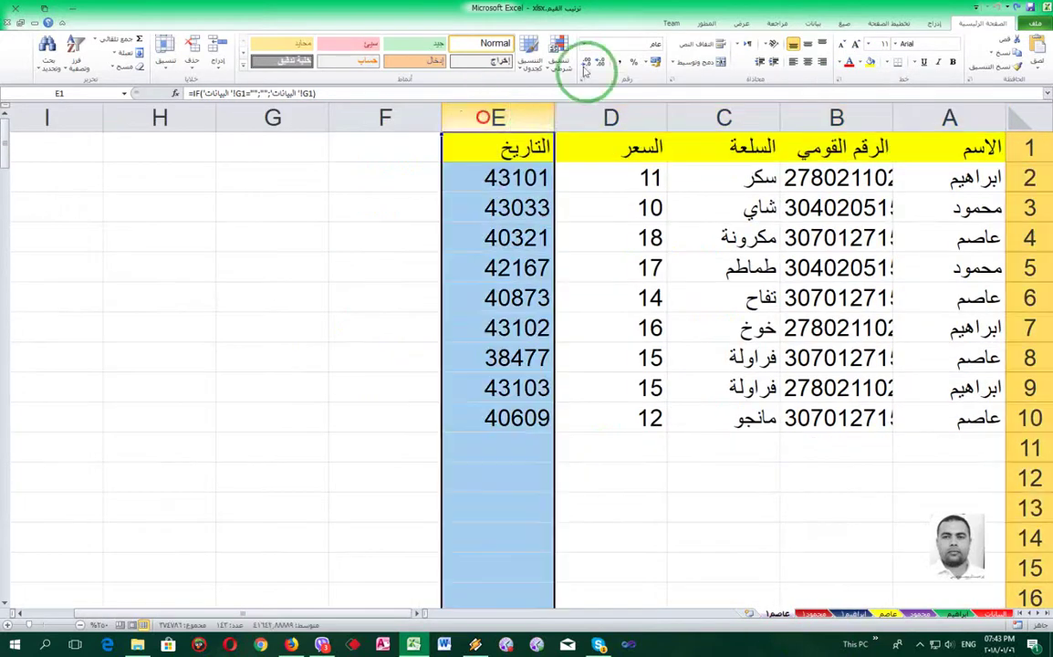
{"action": "left_click", "coordinate": [583, 43]}
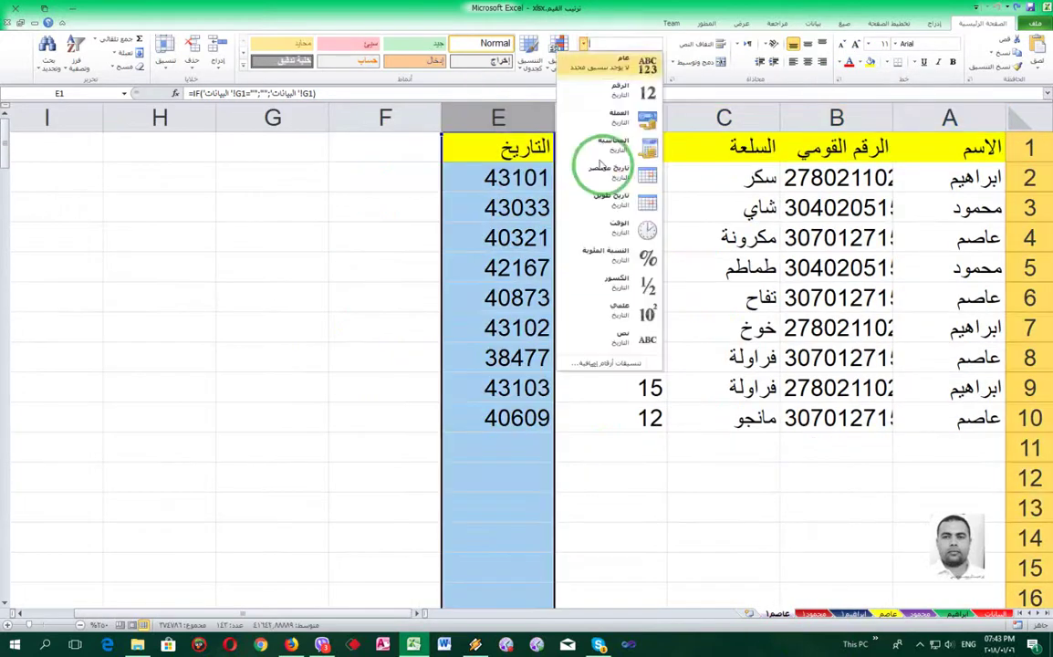
{"action": "left_click", "coordinate": [604, 170]}
{"action": "left_click", "coordinate": [835, 148]}
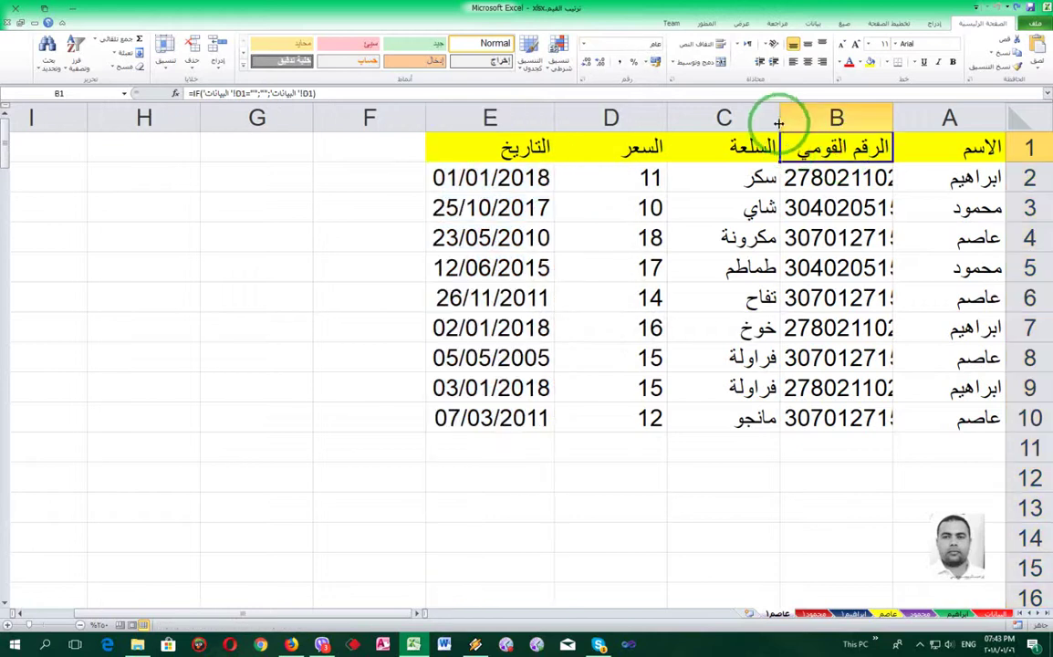
{"action": "double_click", "coordinate": [779, 120]}
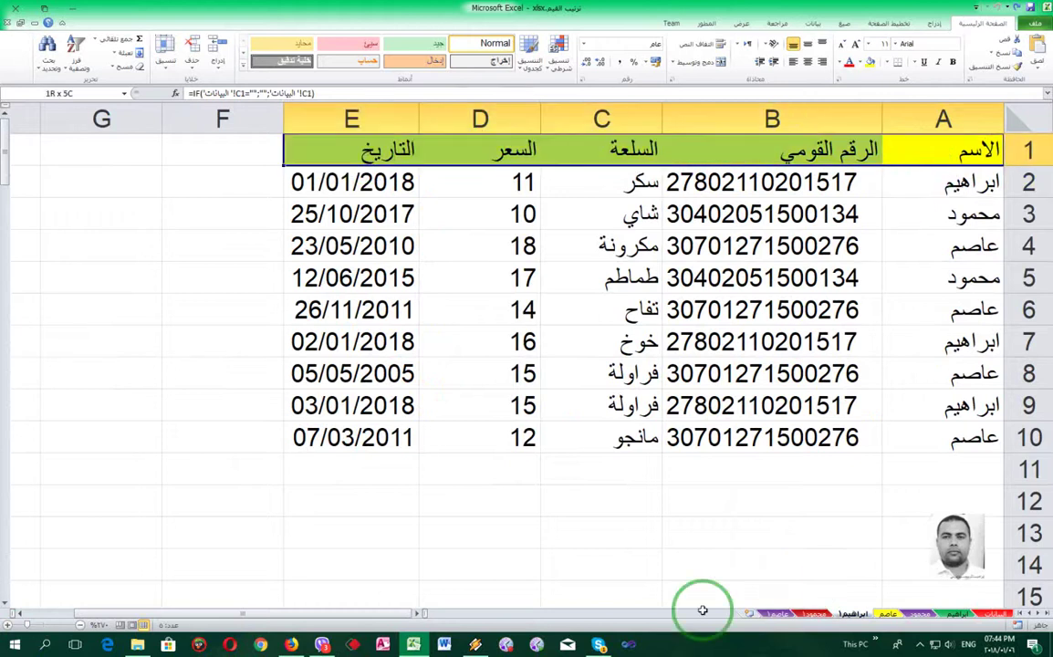
Turn on AutoFilter on ابراهيم1 and filter الاسم to show only ابراهيم's rows.
{"action": "left_click", "coordinate": [76, 53]}
{"action": "left_click", "coordinate": [66, 116]}
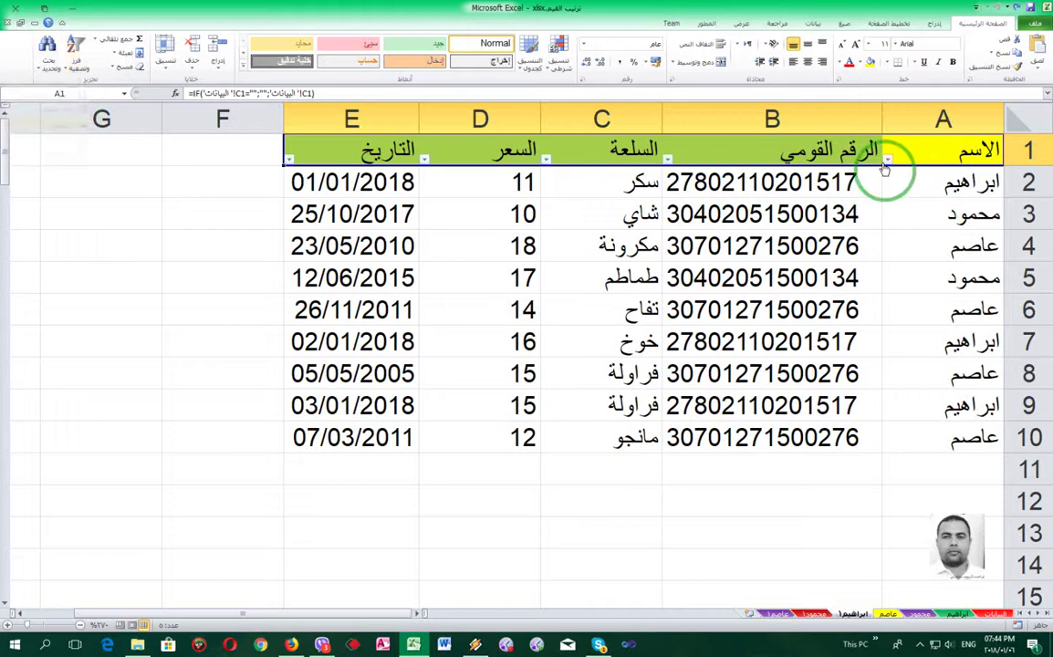
{"action": "left_click", "coordinate": [885, 158]}
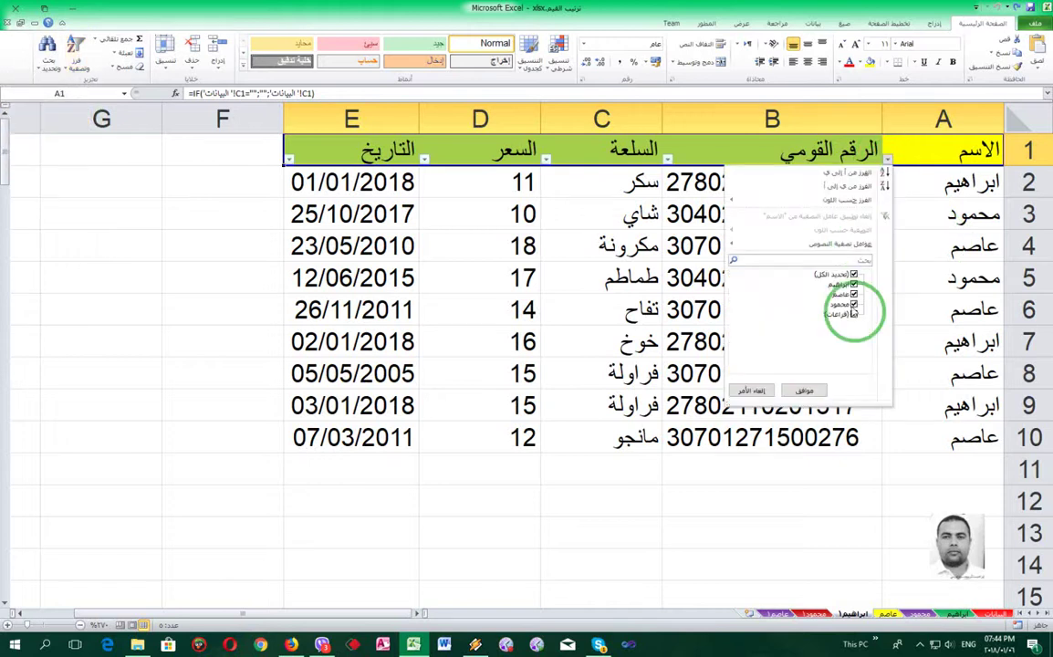
{"action": "left_click", "coordinate": [855, 284]}
{"action": "left_click", "coordinate": [854, 294]}
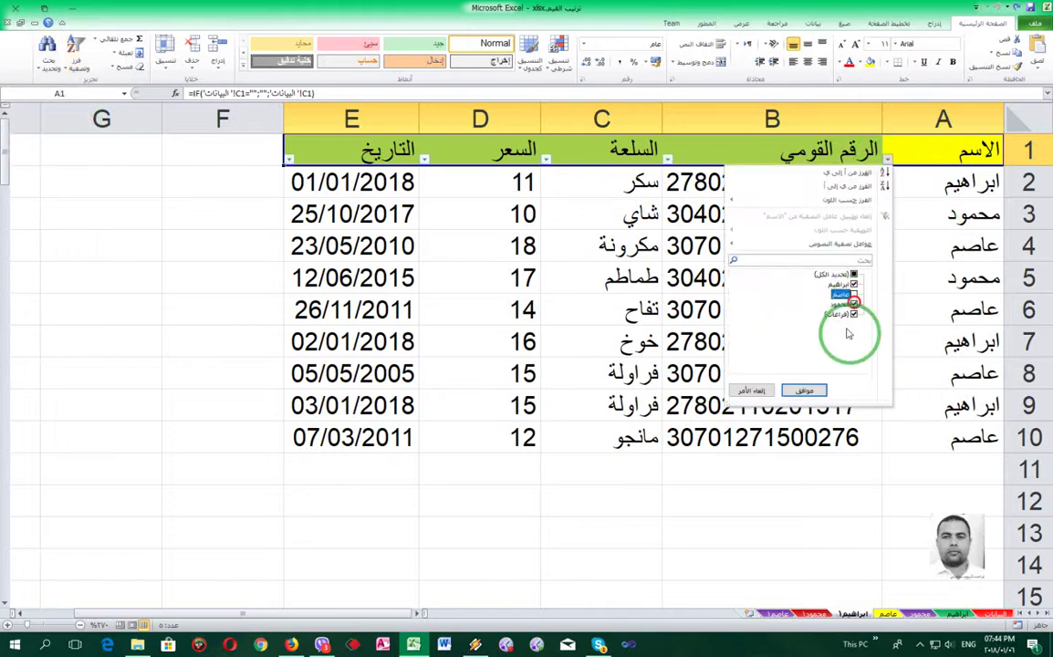
{"action": "left_click", "coordinate": [808, 390]}
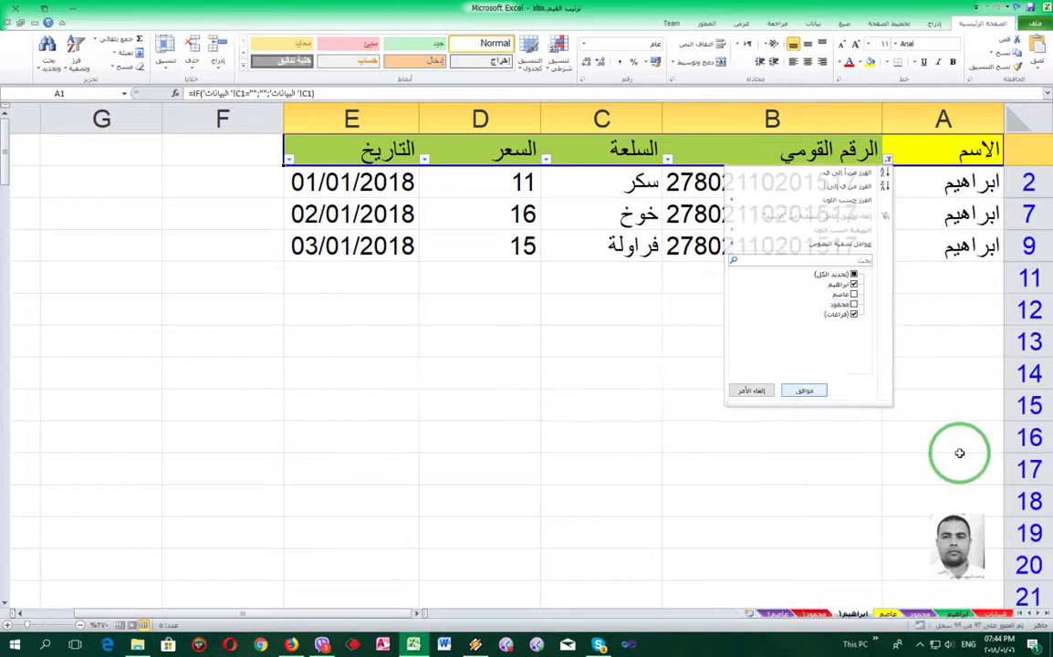
Filter the محمود1 sheet's الاسم column to show only محمود's rows.
{"action": "left_click", "coordinate": [814, 613]}
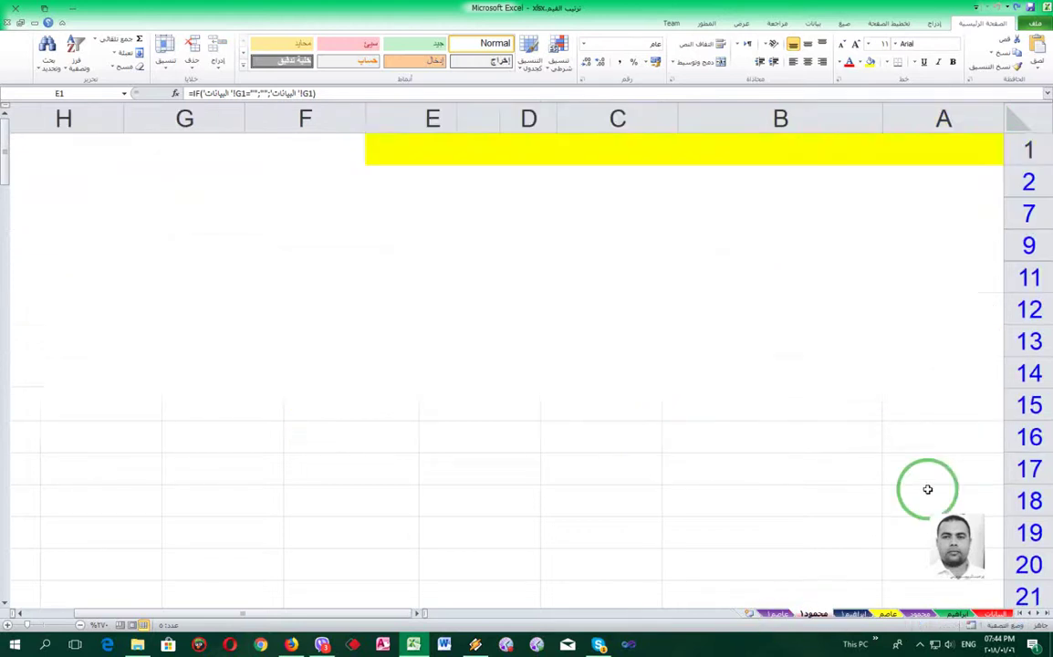
{"action": "left_click", "coordinate": [888, 158]}
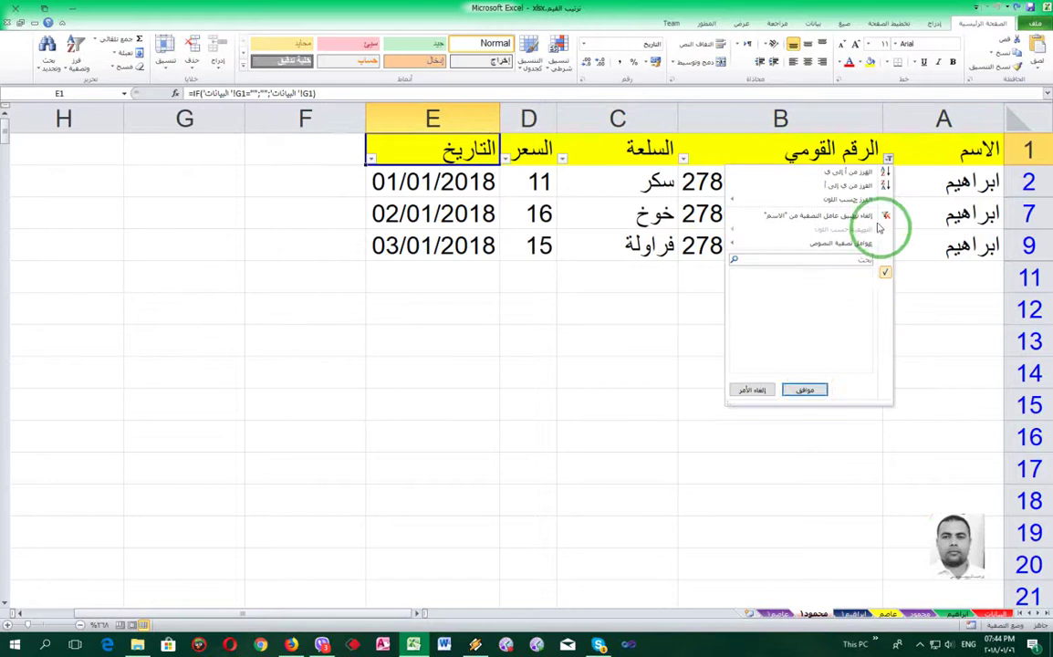
{"action": "left_click", "coordinate": [854, 303]}
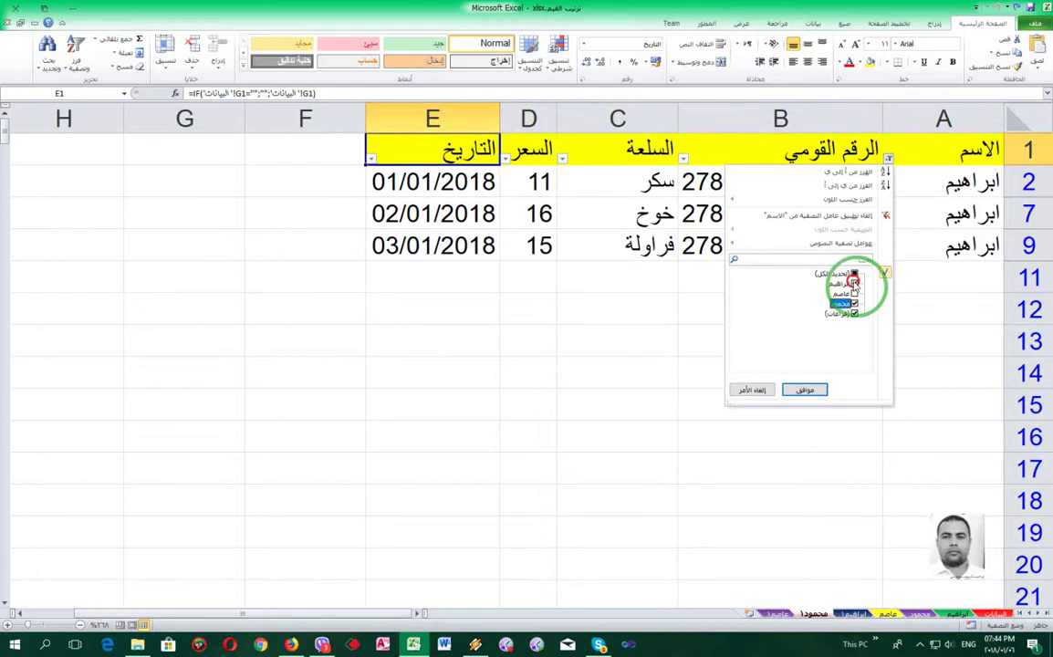
{"action": "left_click", "coordinate": [806, 390]}
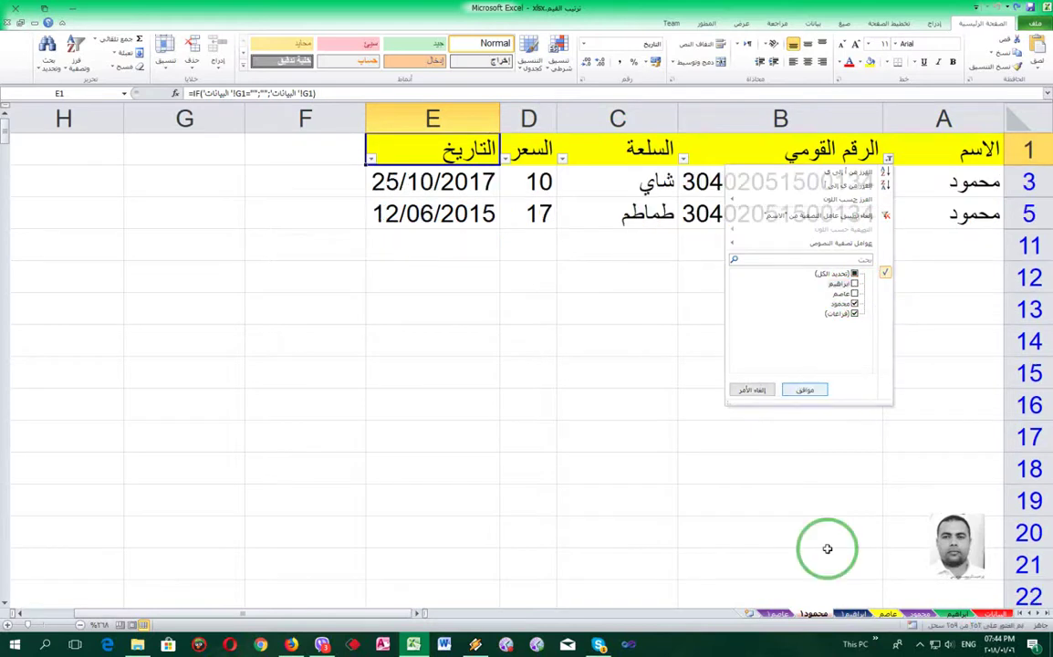
{"action": "left_click", "coordinate": [874, 149]}
{"action": "key", "text": "ctrl+shift+l"}
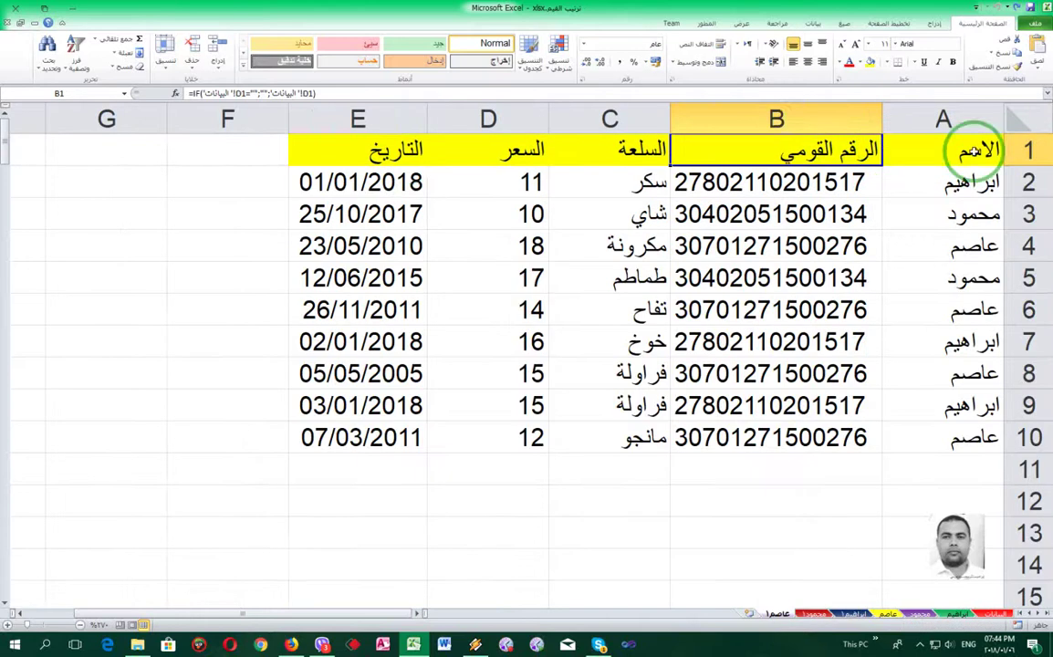
Filter the عاصم1 sheet's الاسم column to only عاصم, then review the ابراهيم1 and محمود1 sheets.
{"action": "left_click", "coordinate": [952, 156]}
{"action": "left_click", "coordinate": [414, 151], "text": "shift"}
{"action": "left_click", "coordinate": [75, 50]}
{"action": "left_click", "coordinate": [70, 126]}
{"action": "left_click", "coordinate": [887, 159]}
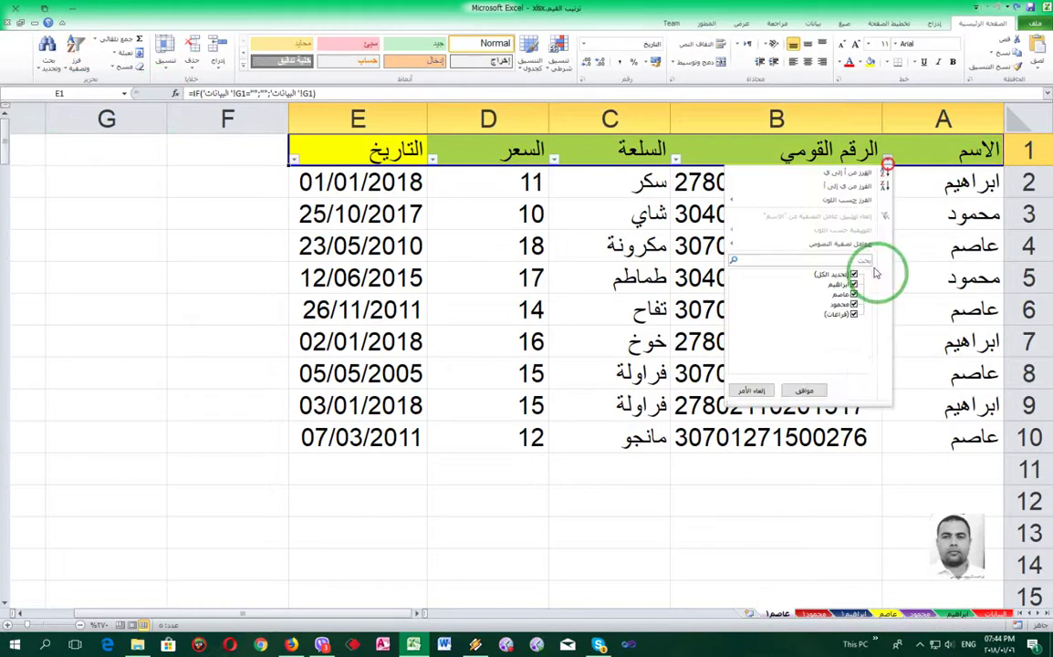
{"action": "left_click", "coordinate": [854, 294]}
{"action": "left_click", "coordinate": [804, 390]}
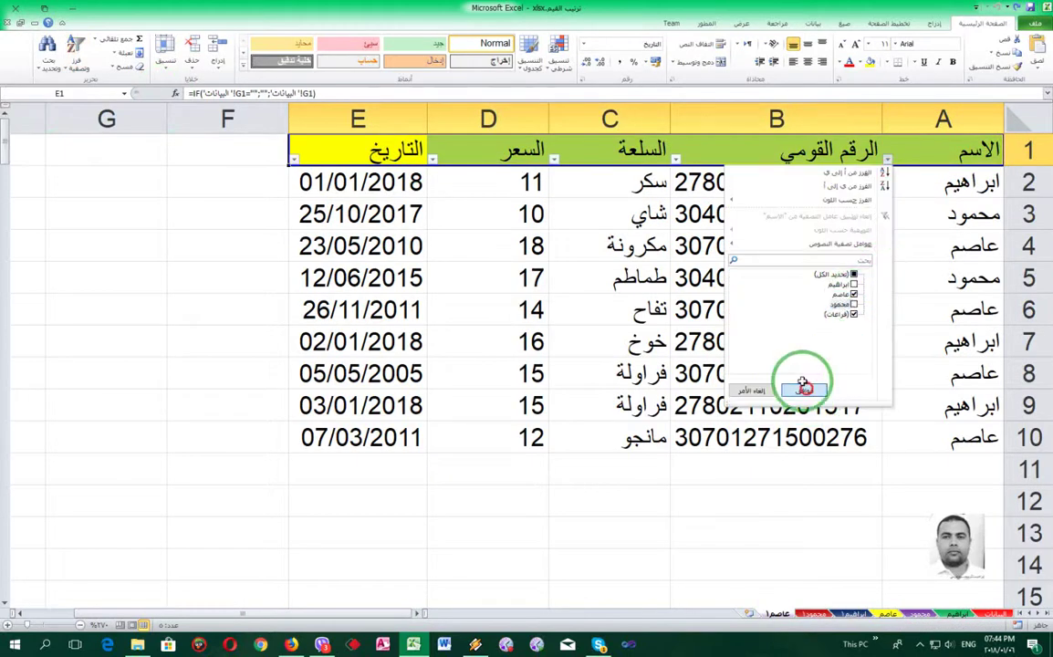
{"action": "left_click", "coordinate": [858, 614]}
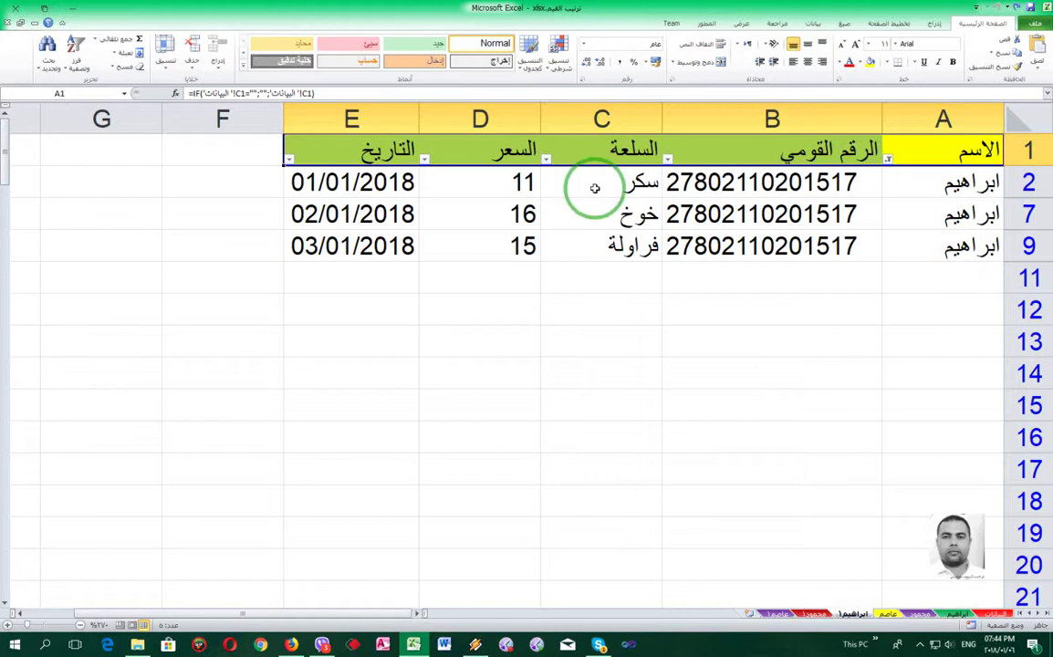
{"action": "left_click", "coordinate": [812, 613]}
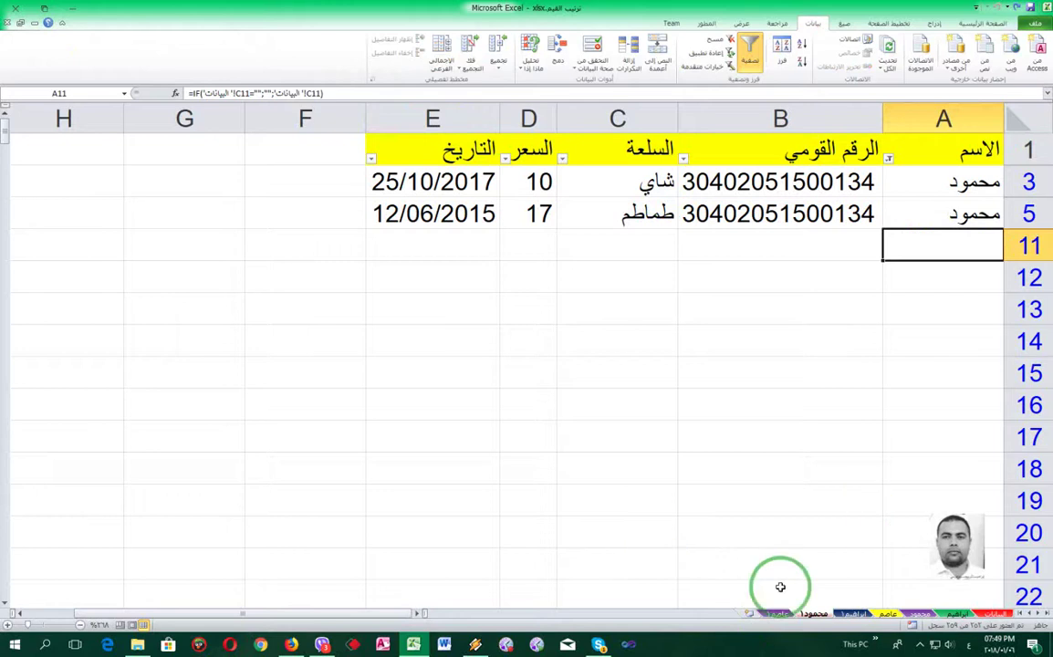
Flip between the عاصم1, ابراهيم1 and محمود1 sheets, ending on the full البيانات sheet.
{"action": "left_click", "coordinate": [773, 613]}
{"action": "left_click", "coordinate": [856, 617]}
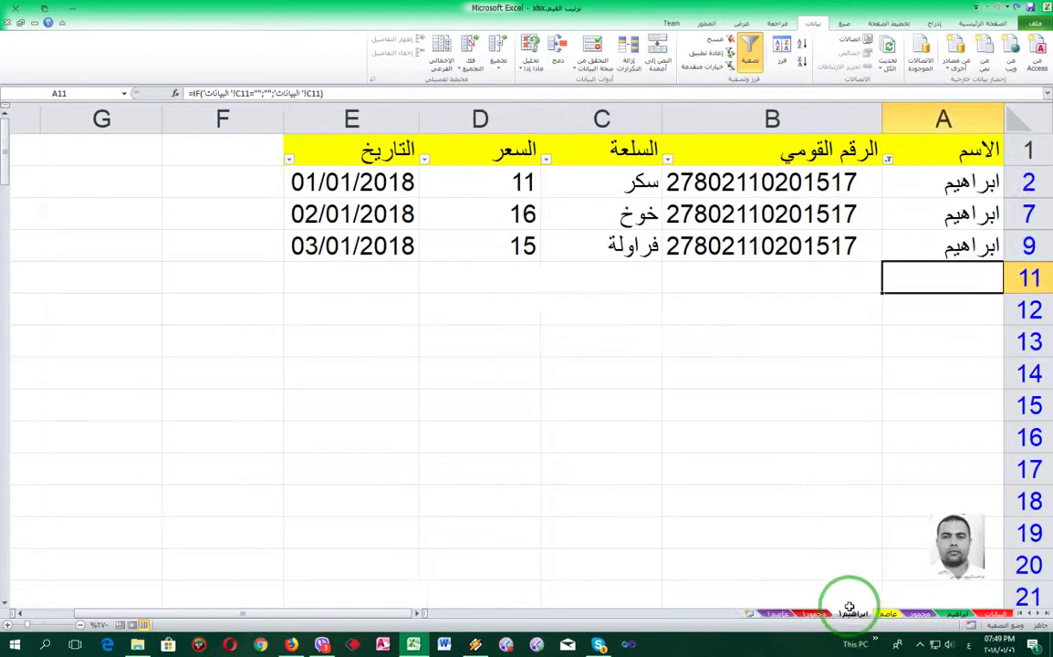
{"action": "left_click", "coordinate": [815, 615]}
{"action": "left_click", "coordinate": [856, 615]}
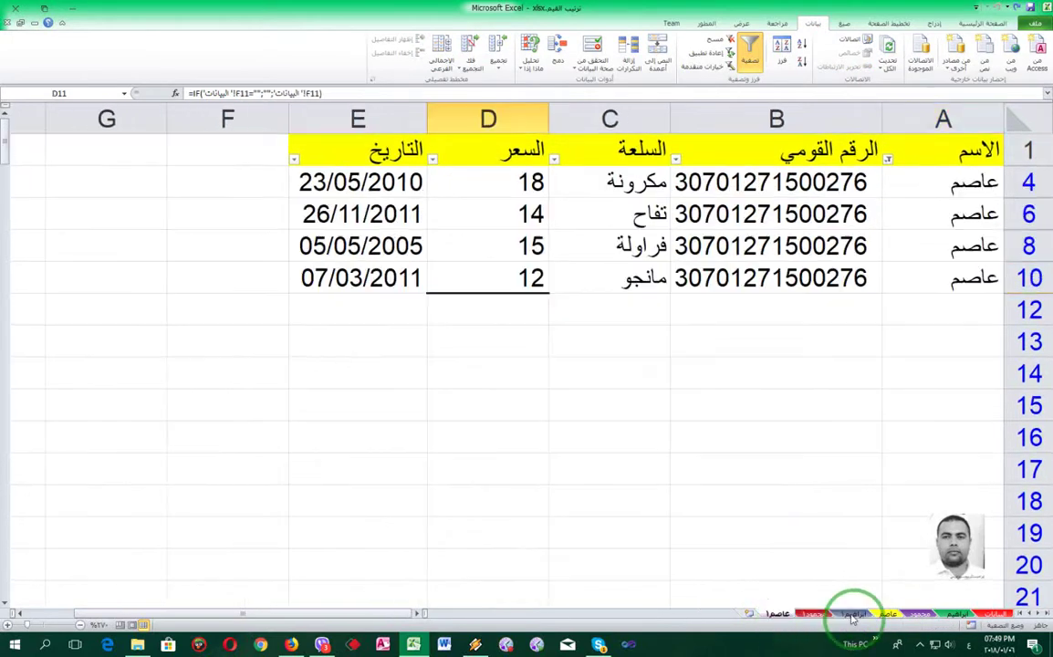
{"action": "left_click", "coordinate": [801, 615]}
{"action": "left_click", "coordinate": [791, 616]}
{"action": "left_click", "coordinate": [867, 616]}
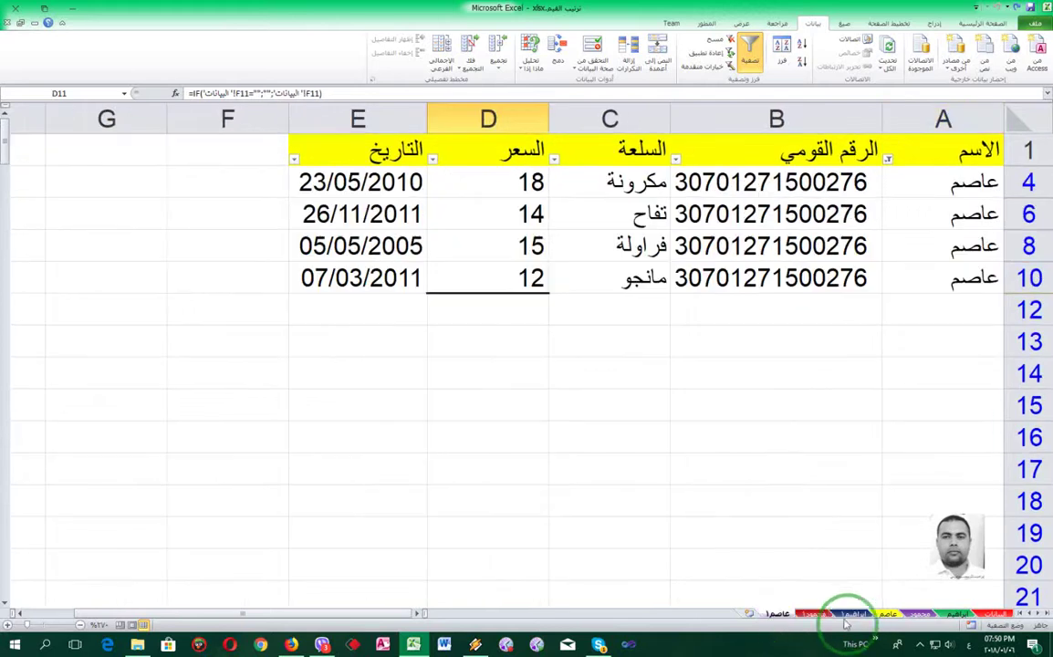
{"action": "left_click", "coordinate": [838, 617]}
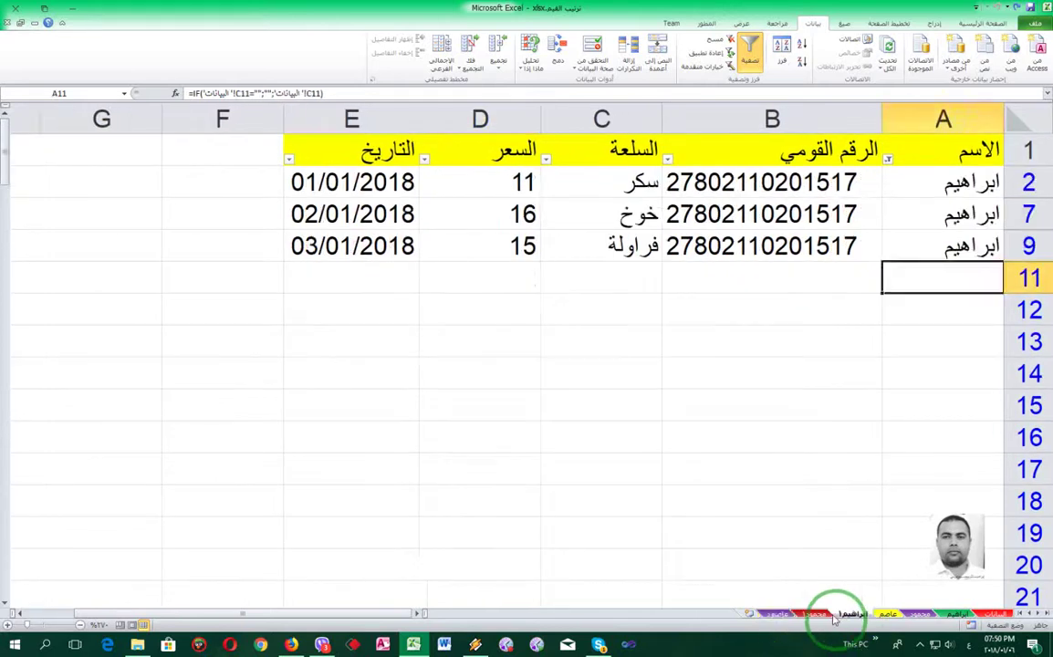
{"action": "left_click", "coordinate": [783, 615]}
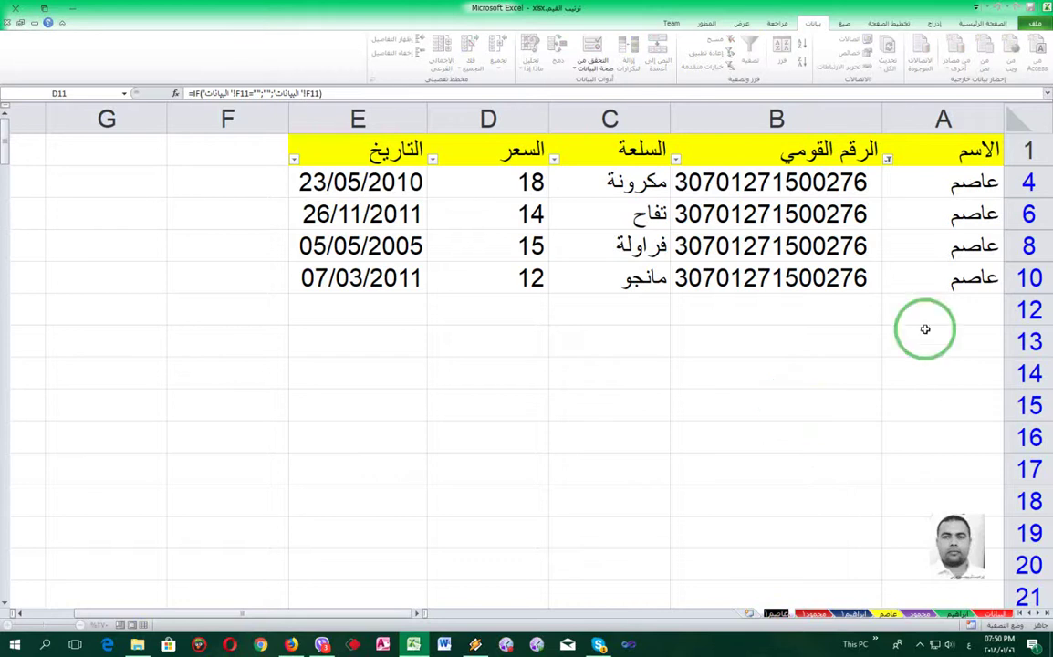
{"action": "left_click", "coordinate": [997, 615]}
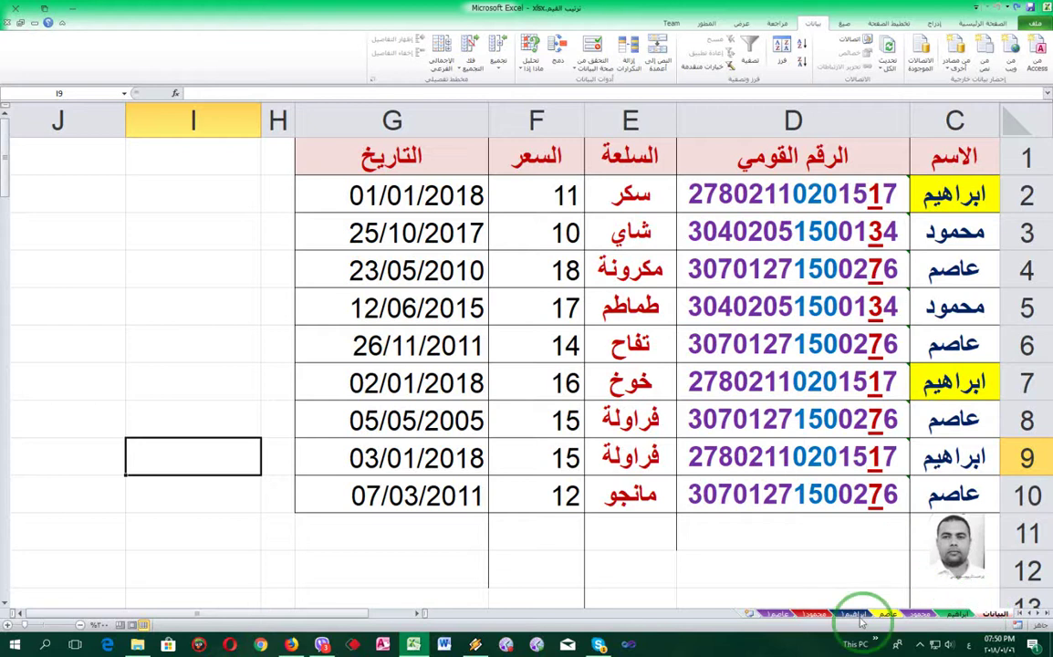
Reapply the ابراهيم1 sheet's الاسم filter so only ابراهيم's three rows show.
{"action": "left_click", "coordinate": [817, 615]}
{"action": "left_click", "coordinate": [779, 615]}
{"action": "left_click", "coordinate": [838, 615]}
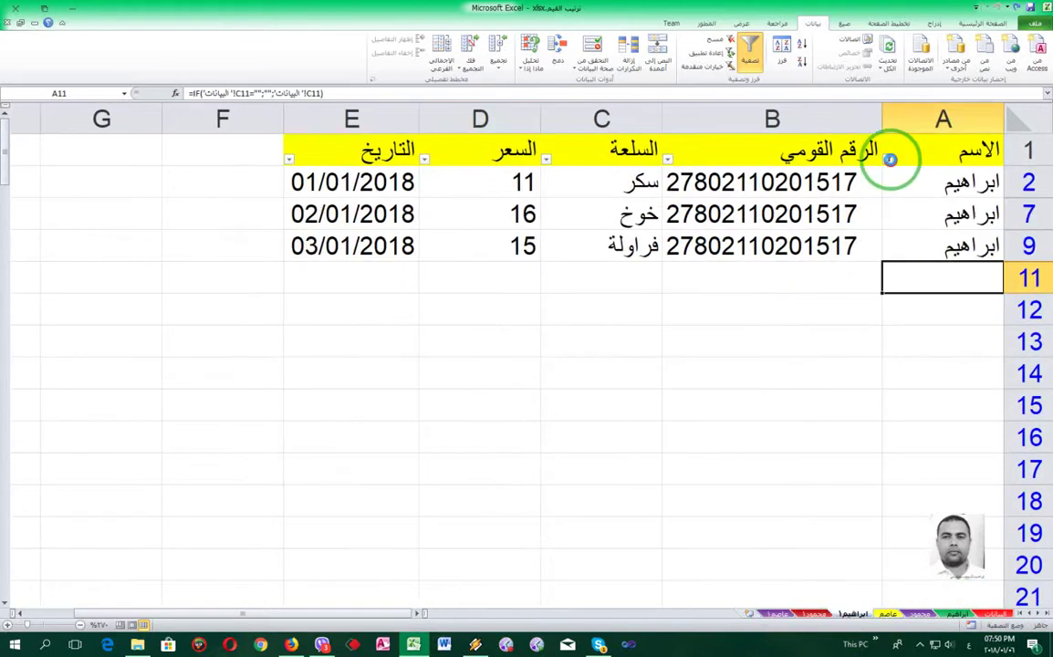
{"action": "left_click", "coordinate": [887, 160]}
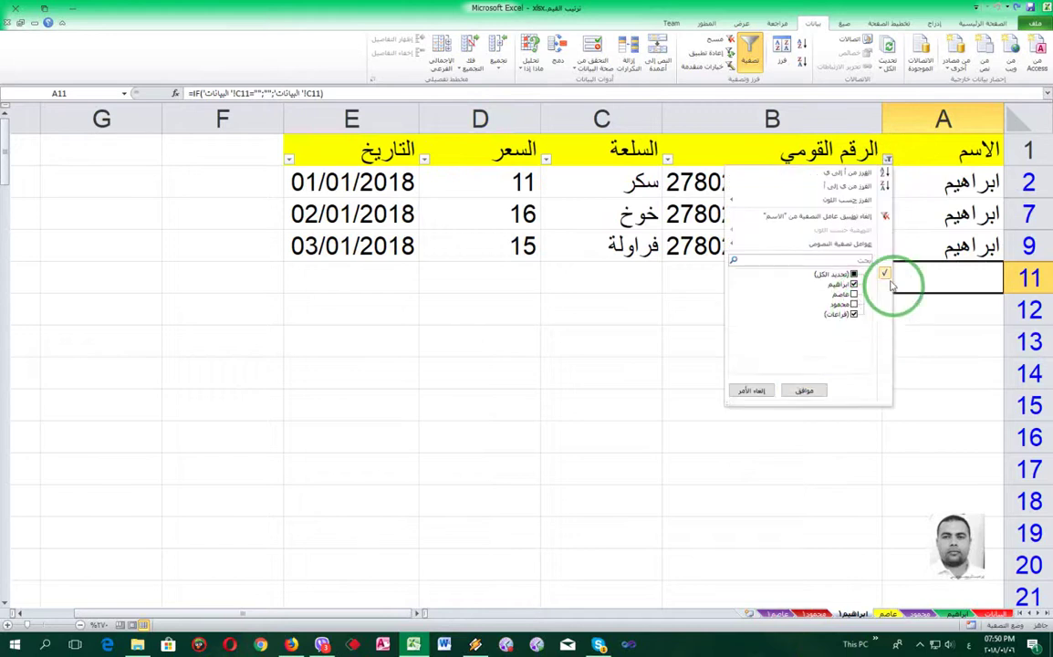
{"action": "left_click", "coordinate": [853, 284]}
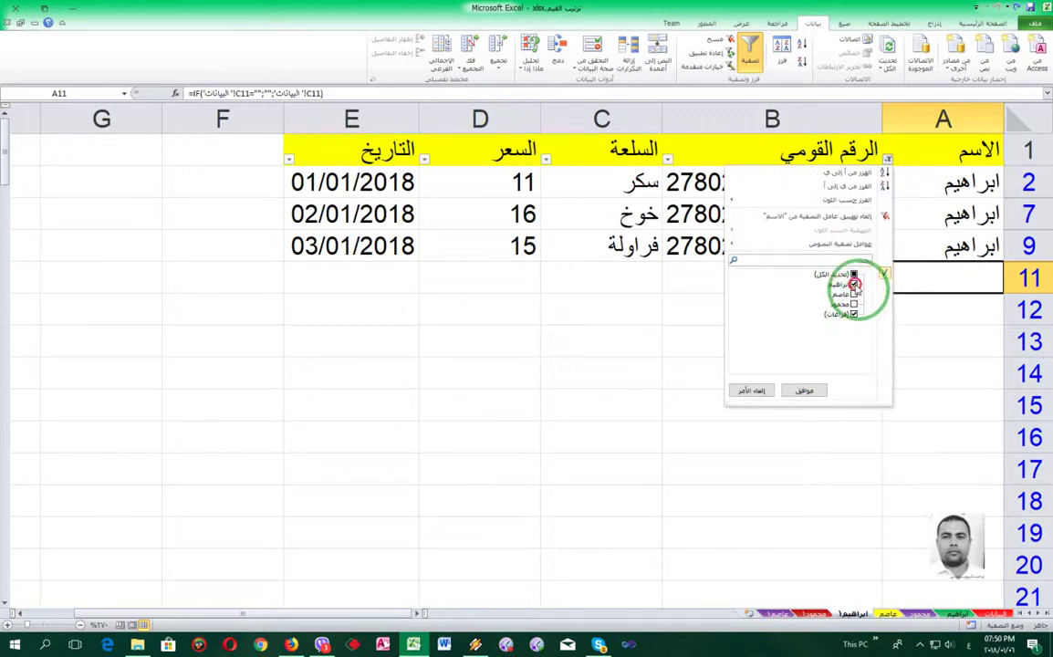
{"action": "left_click", "coordinate": [817, 392]}
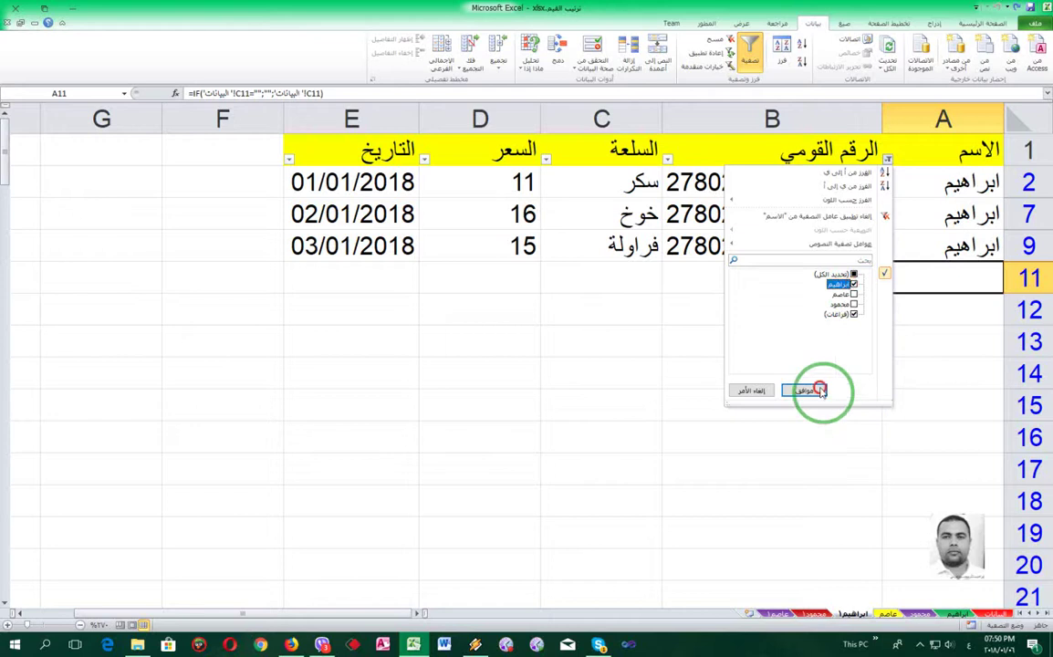